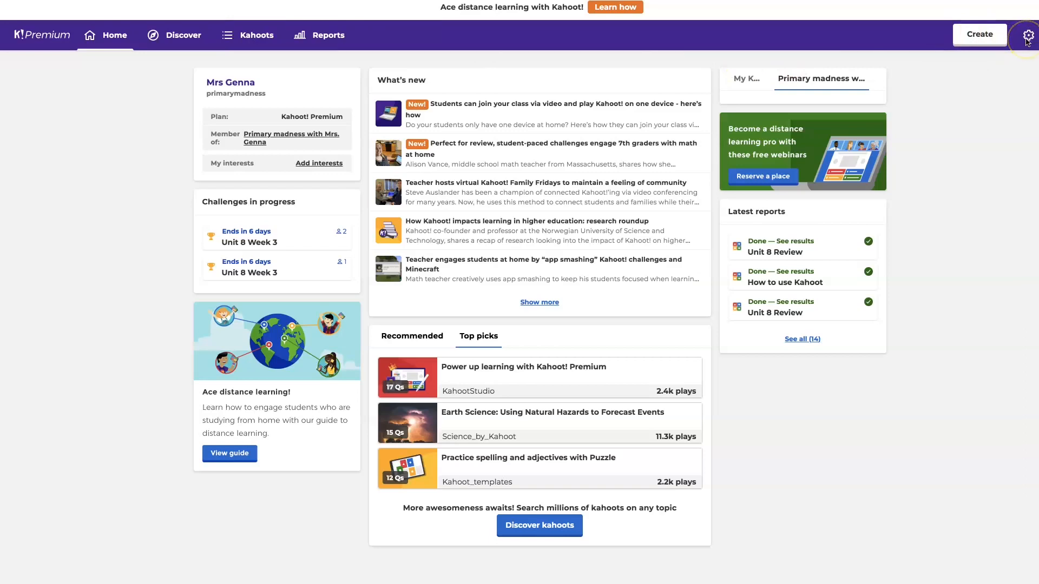
Step: Create a new blank kahoot
{"action": "left_click", "coordinate": [982, 34]}
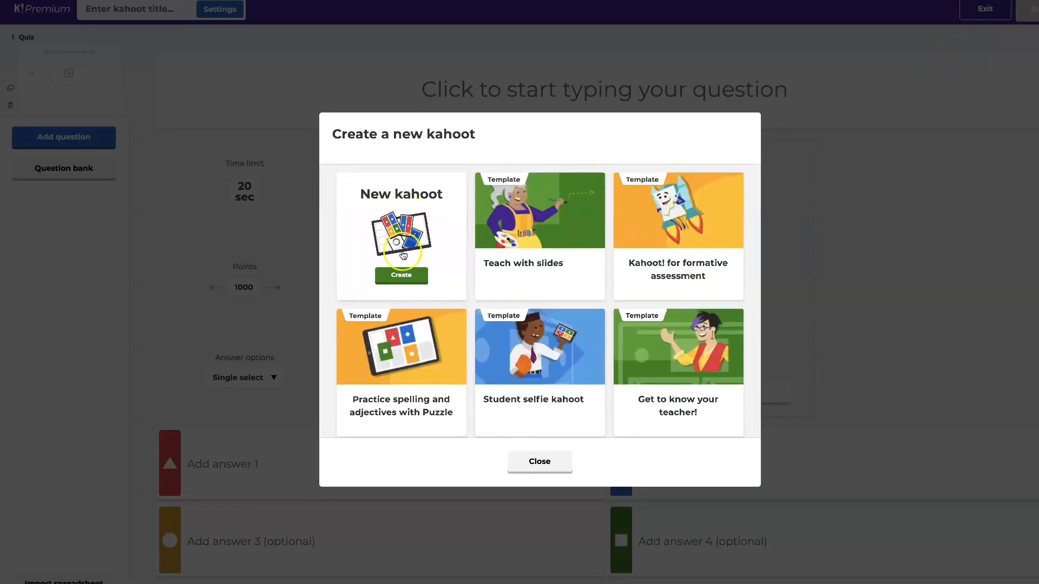
{"action": "left_click", "coordinate": [401, 275]}
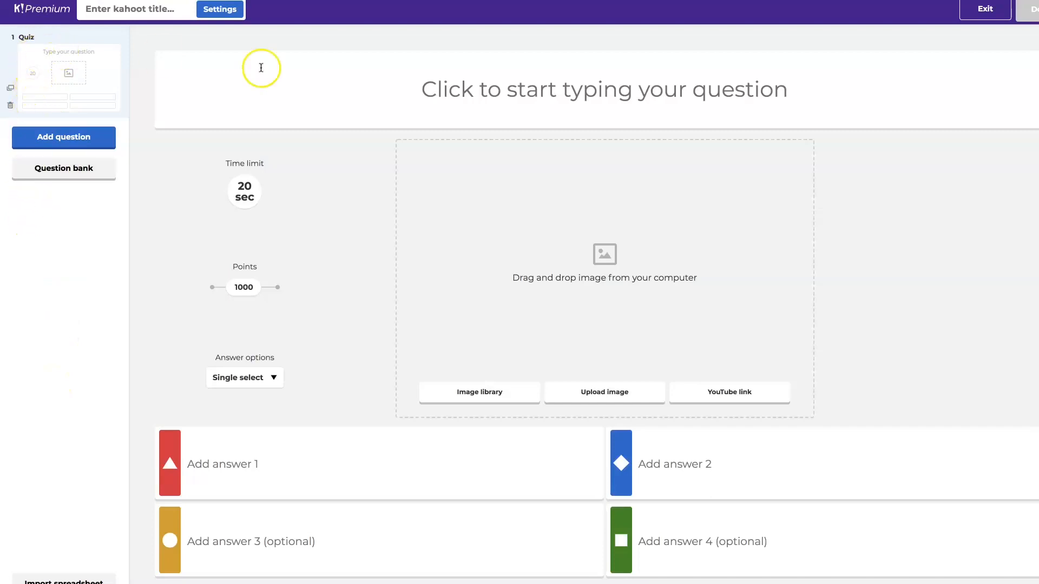
Step: Examine the first question's text field, time limit choices and single-select or multi-select answer options
{"action": "left_click", "coordinate": [558, 92]}
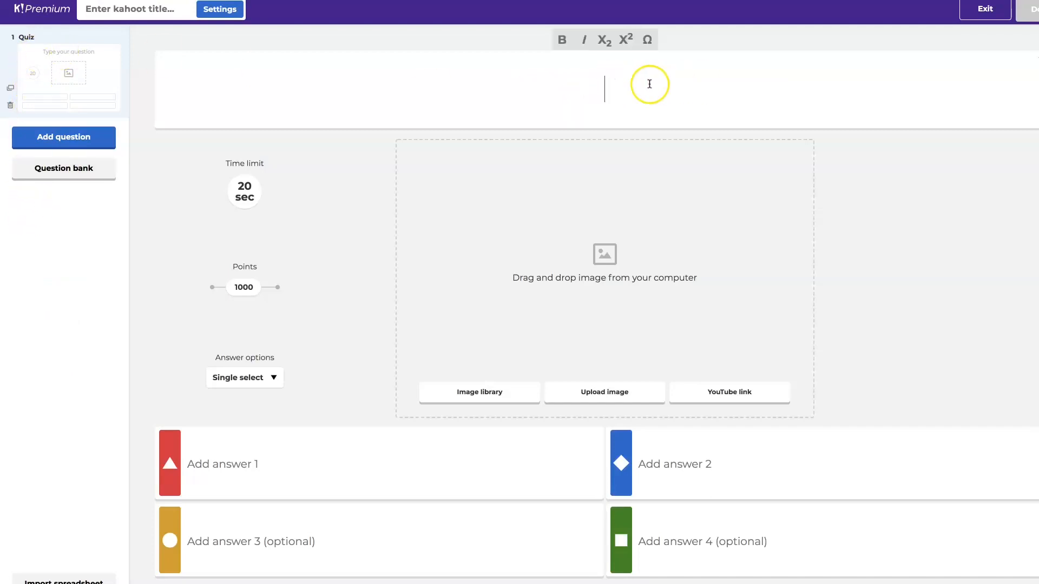
{"action": "left_click", "coordinate": [245, 191]}
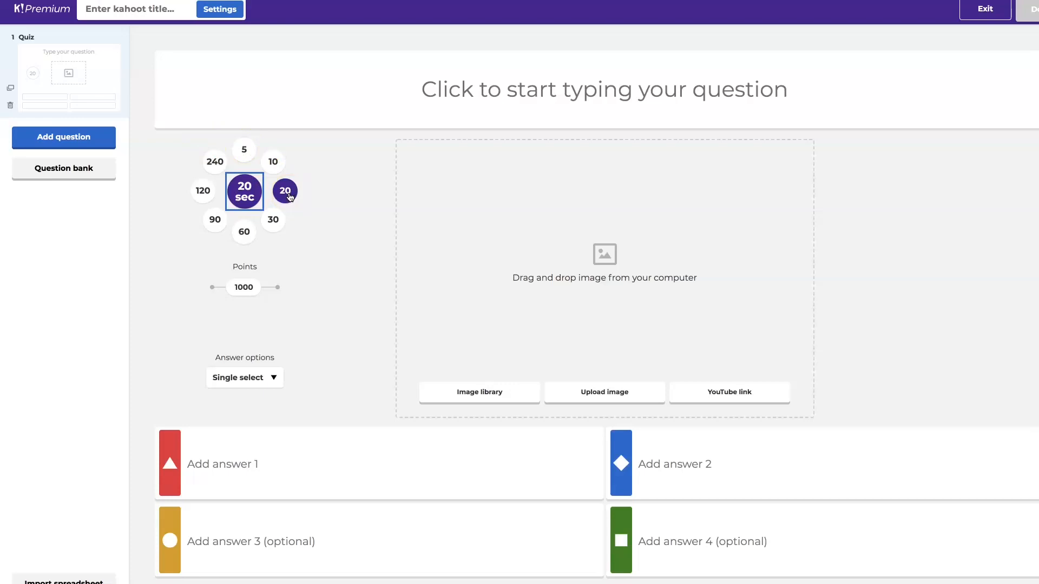
{"action": "left_click", "coordinate": [273, 221]}
{"action": "left_click", "coordinate": [243, 237]}
{"action": "left_click", "coordinate": [271, 379]}
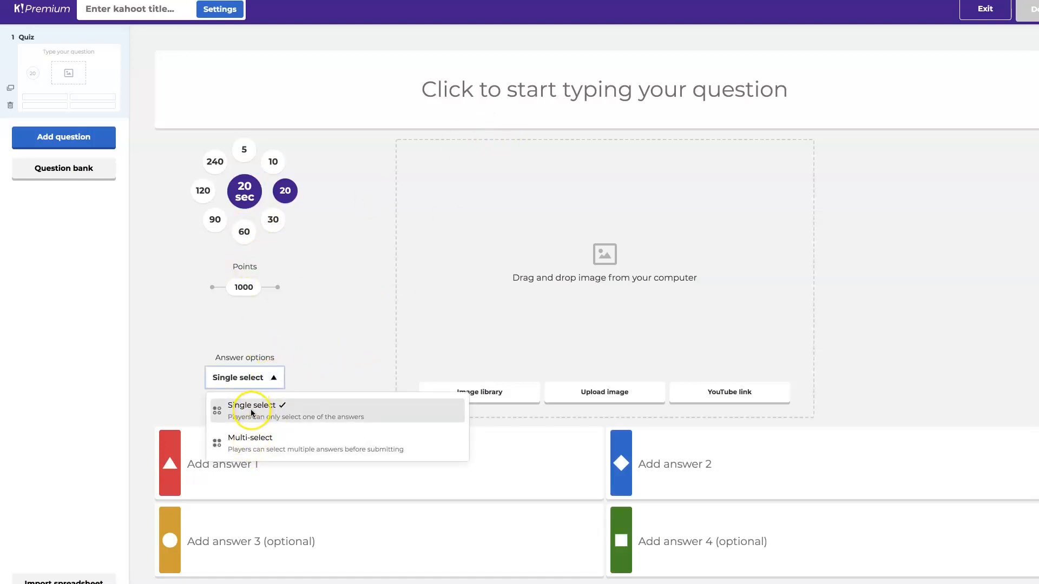
Step: Enter "Which word is spelled correctly?" as the first question's text
{"action": "left_click", "coordinate": [609, 90]}
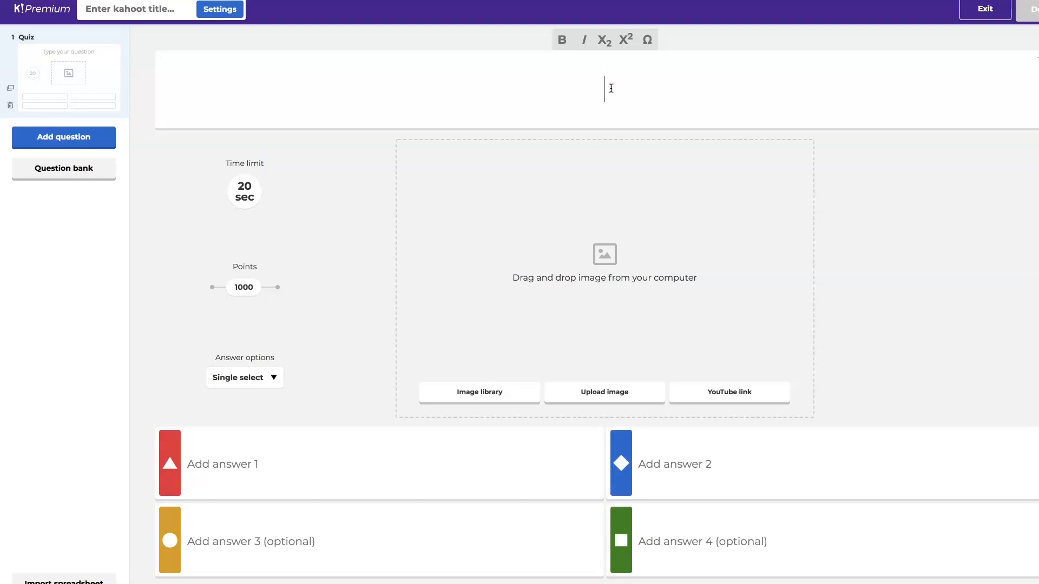
{"action": "type", "text": "hich"}
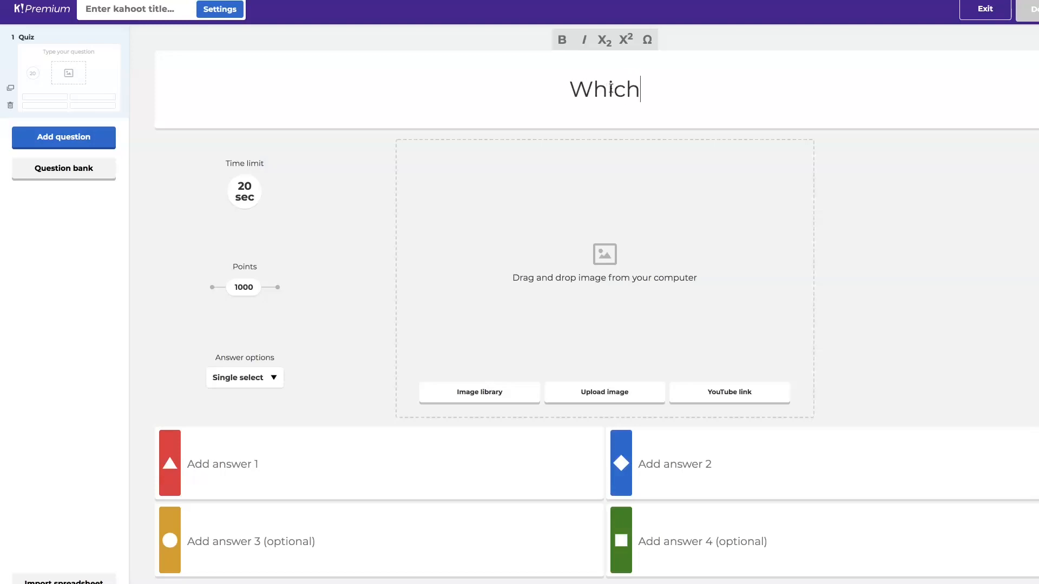
{"action": "type", "text": " word is  spe"}
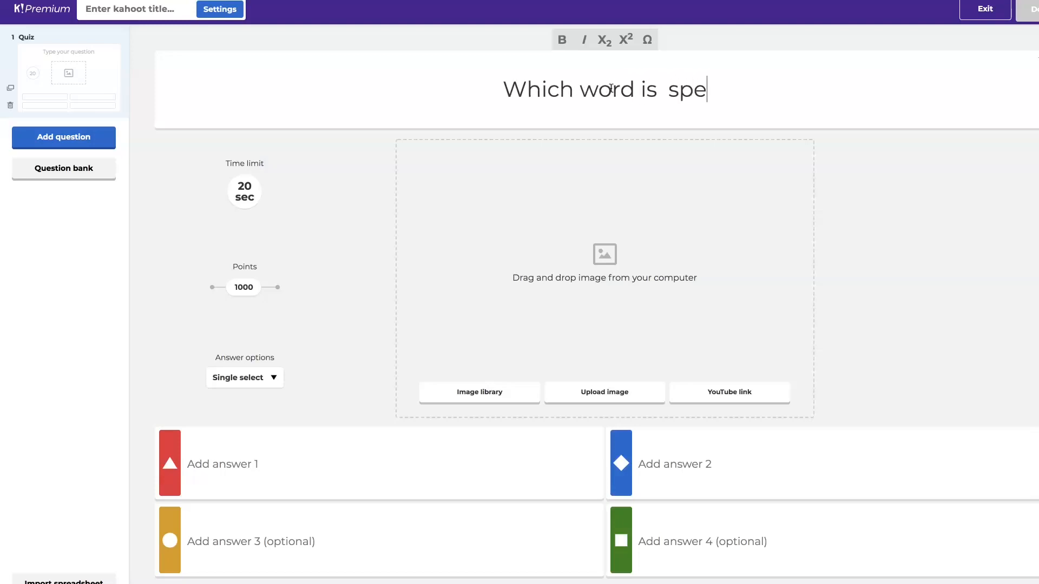
{"action": "type", "text": "lled correct"}
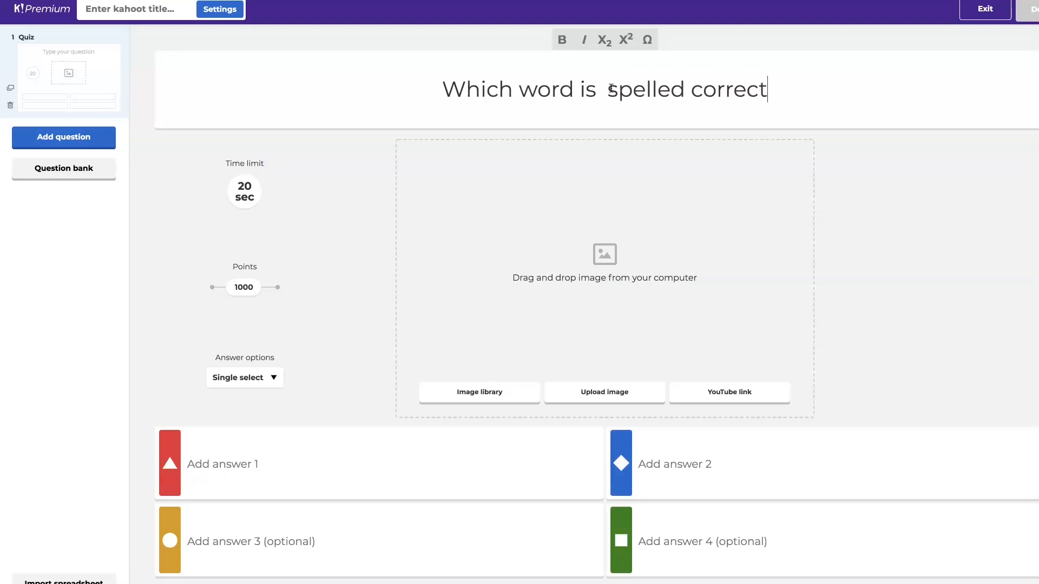
{"action": "type", "text": "ly?"}
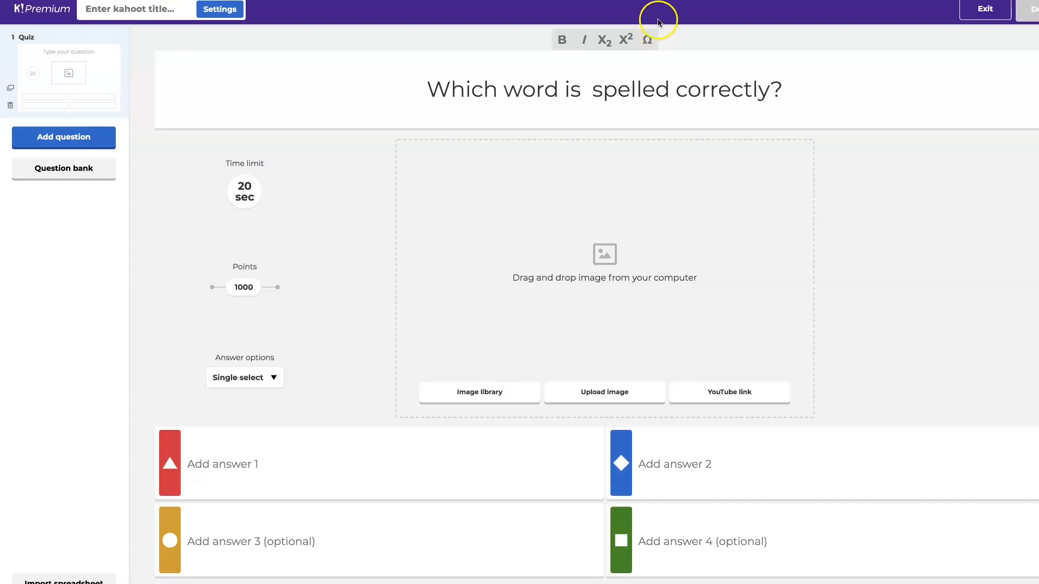
Step: Fill in the first three answers as "berd", "bird" and "burd", marking "bird" as correct
{"action": "left_click", "coordinate": [250, 461]}
{"action": "type", "text": "b"}
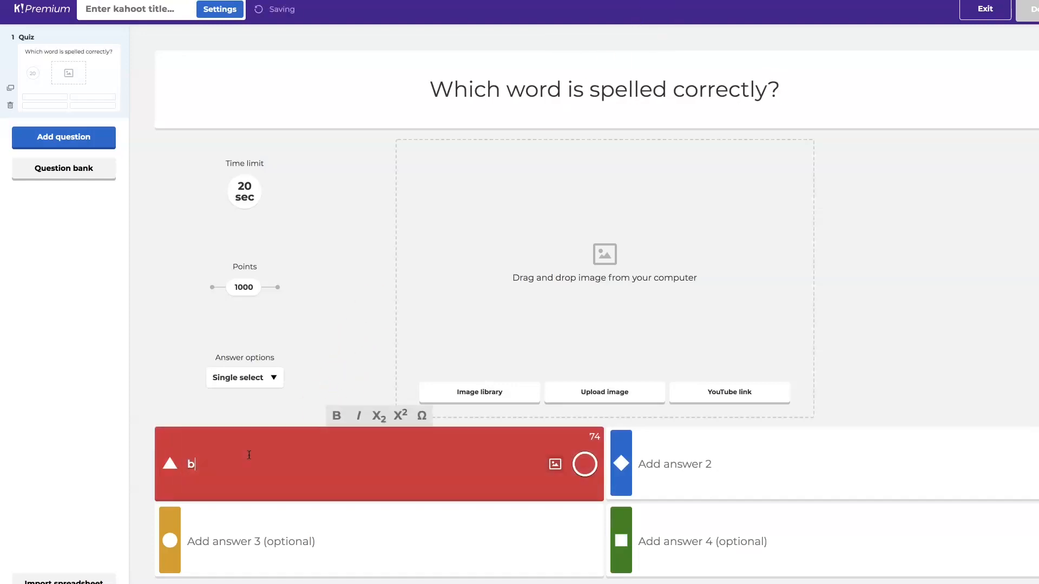
{"action": "type", "text": "erd"}
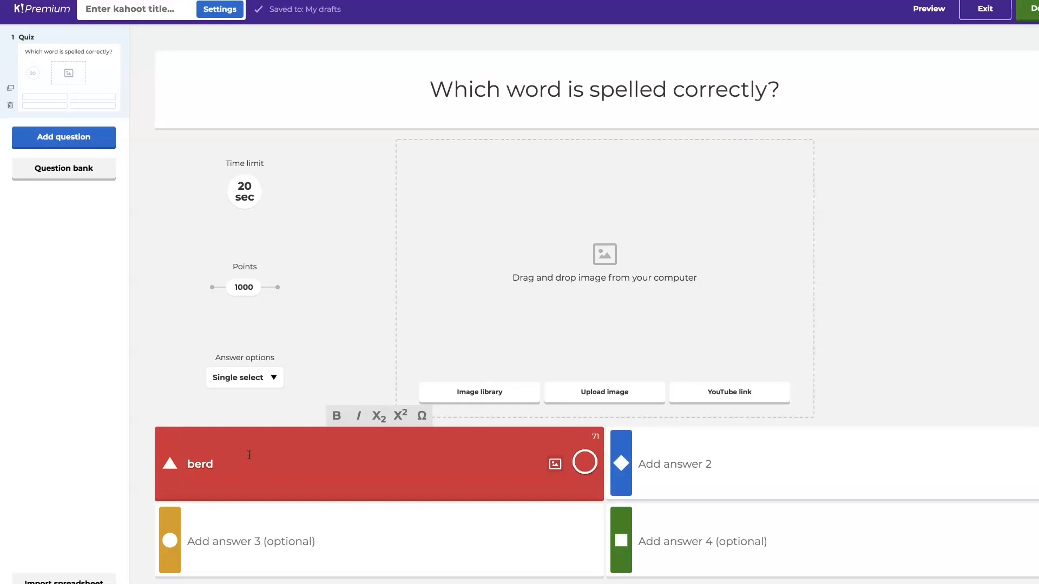
{"action": "left_click", "coordinate": [688, 462]}
{"action": "type", "text": "bird"}
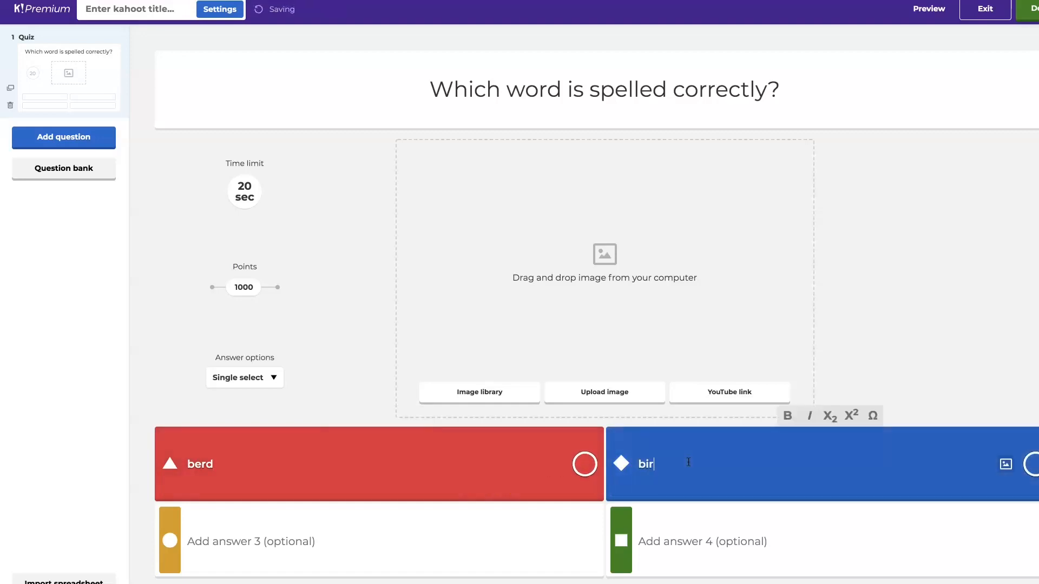
{"action": "left_click", "coordinate": [1033, 464]}
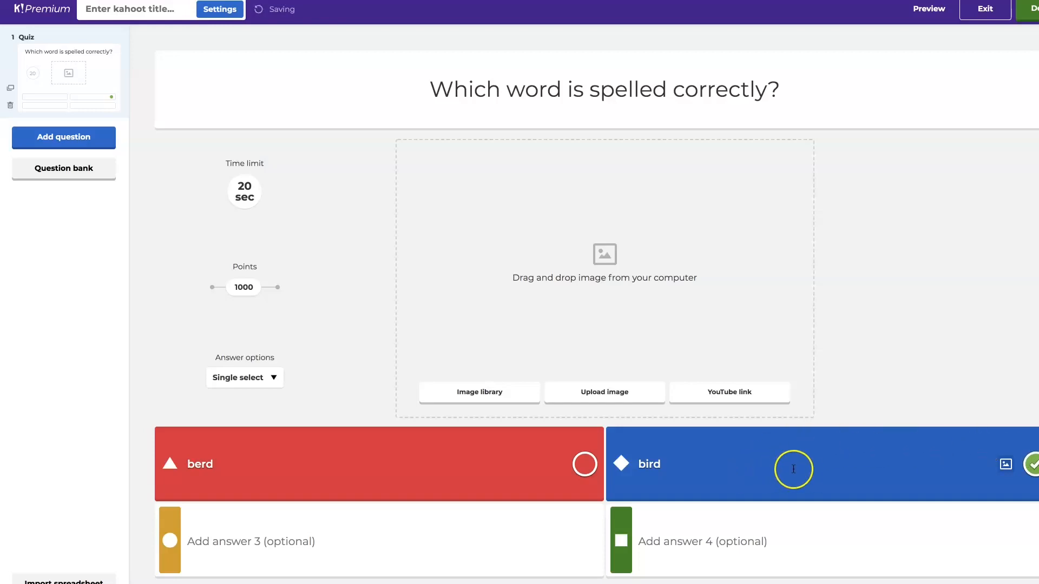
{"action": "left_click", "coordinate": [351, 537]}
{"action": "type", "text": "burd"}
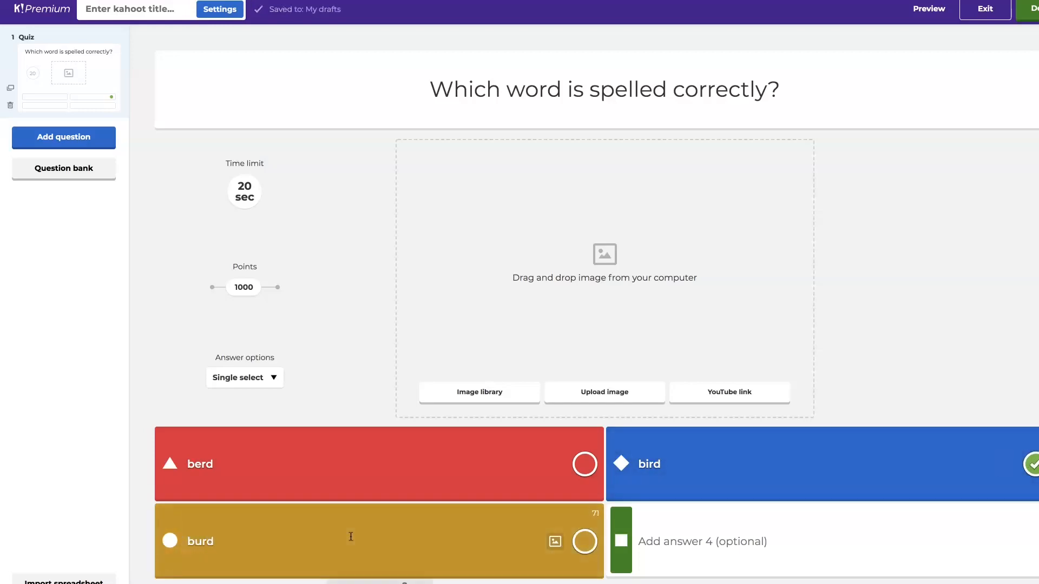
{"action": "left_click", "coordinate": [637, 506]}
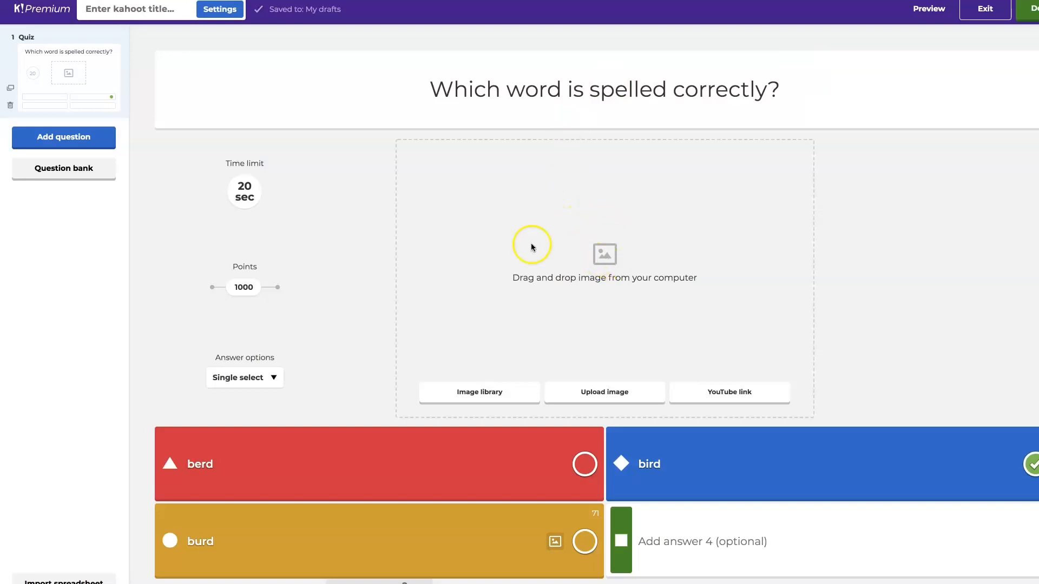
Step: Add a second question of the Quiz type to the kahoot
{"action": "left_click", "coordinate": [63, 139]}
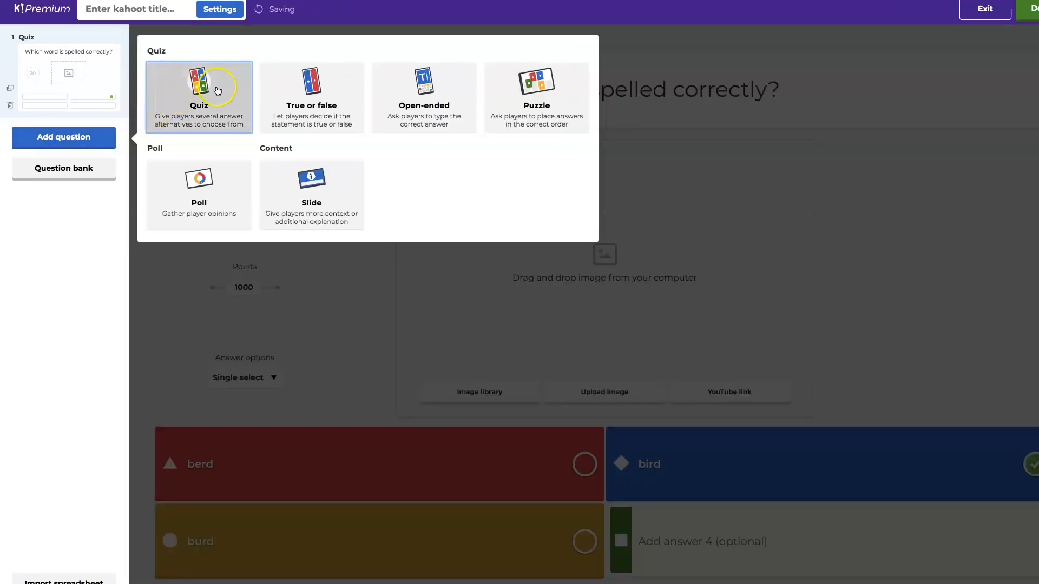
{"action": "left_click", "coordinate": [164, 89]}
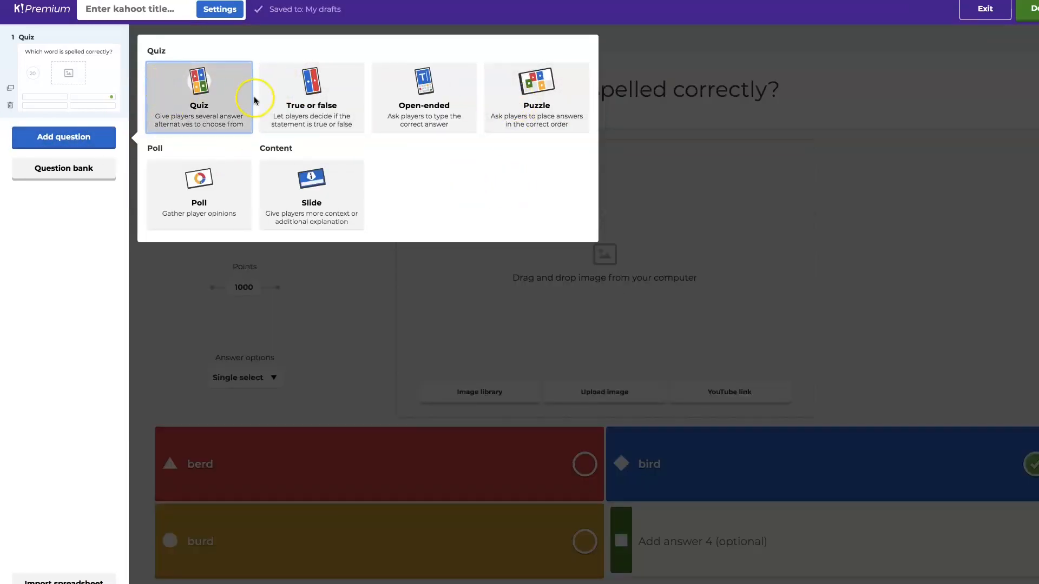
{"action": "left_click", "coordinate": [199, 92]}
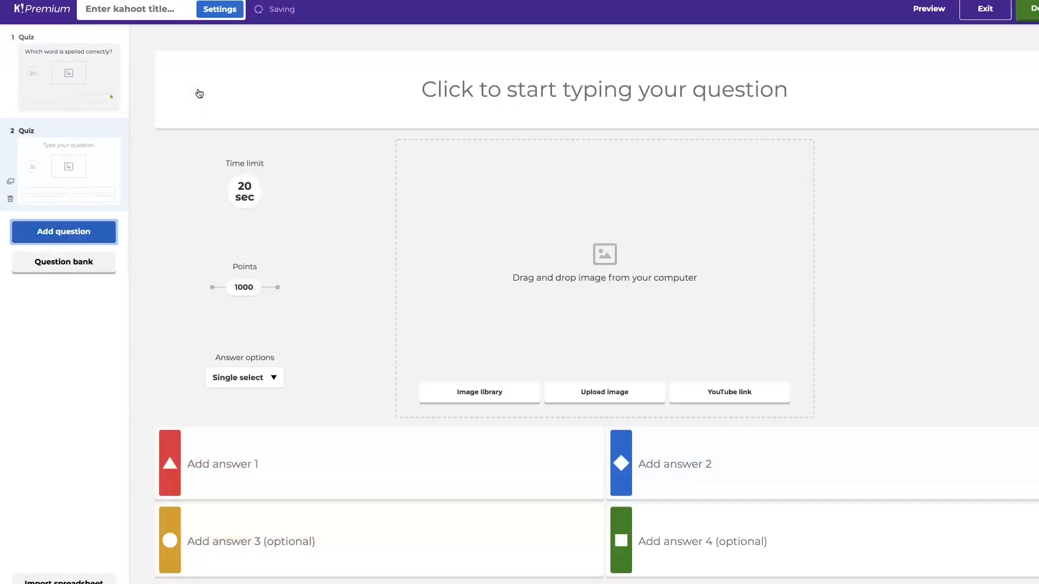
Step: Enter "Which verbs are past tense?" as the second question's text
{"action": "left_click", "coordinate": [535, 103]}
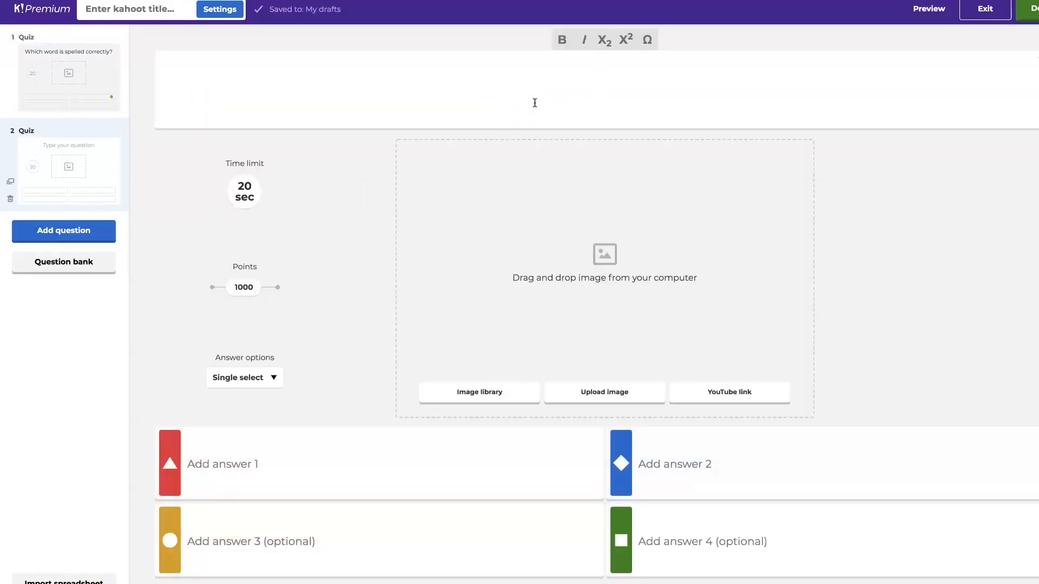
{"action": "type", "text": "Which bb"}
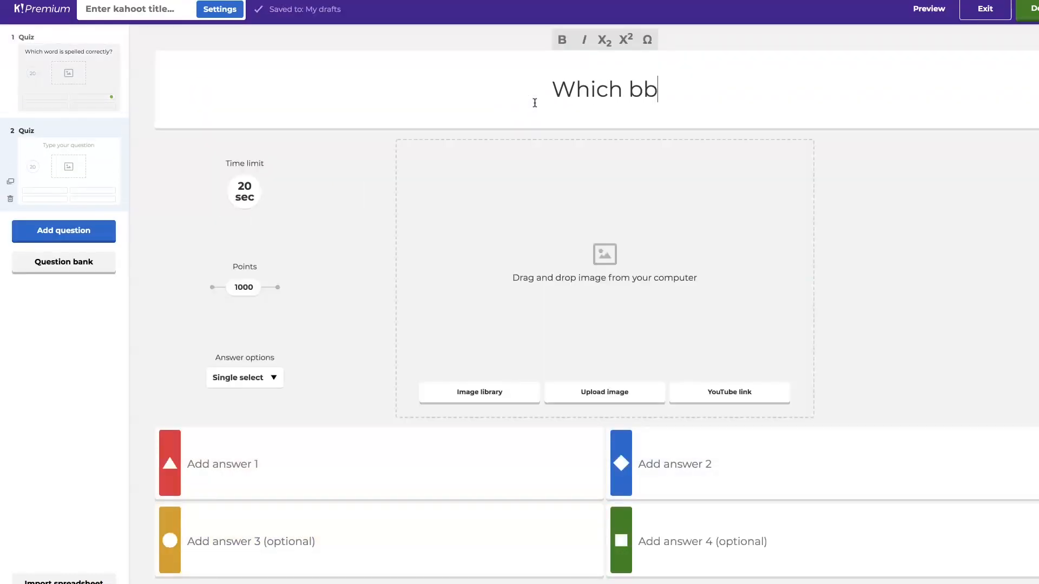
{"action": "key", "text": "BackSpace"}
{"action": "key", "text": "BackSpace"}
{"action": "type", "text": "verbs are"}
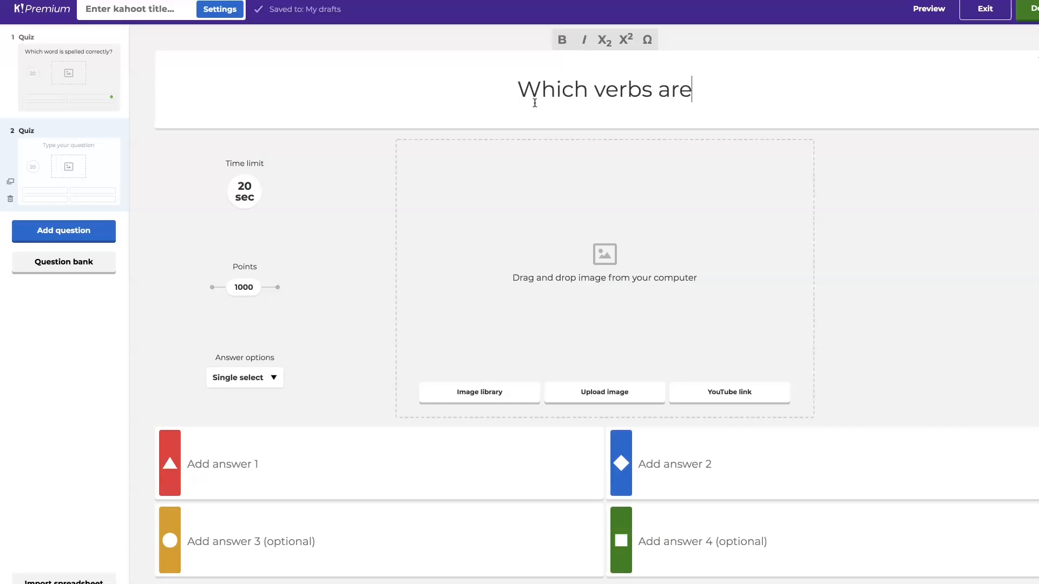
{"action": "type", "text": " past t"}
{"action": "type", "text": "ens"}
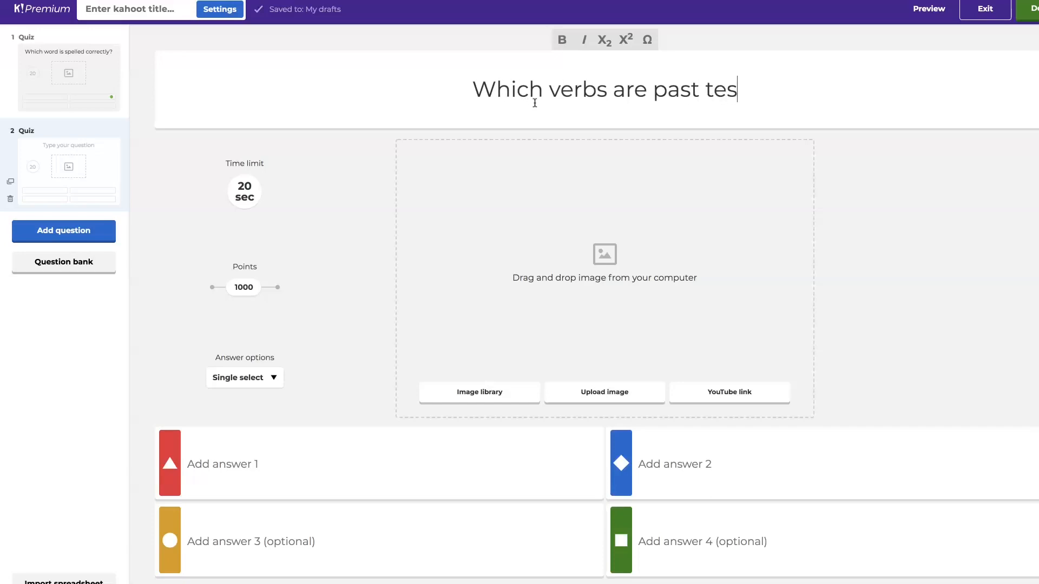
{"action": "key", "text": "BackSpace"}
{"action": "type", "text": "nse?"}
Step: Fill in answers 1 and 2 of the past tense question as "walked" and "baked", marking both as correct
{"action": "left_click", "coordinate": [247, 458]}
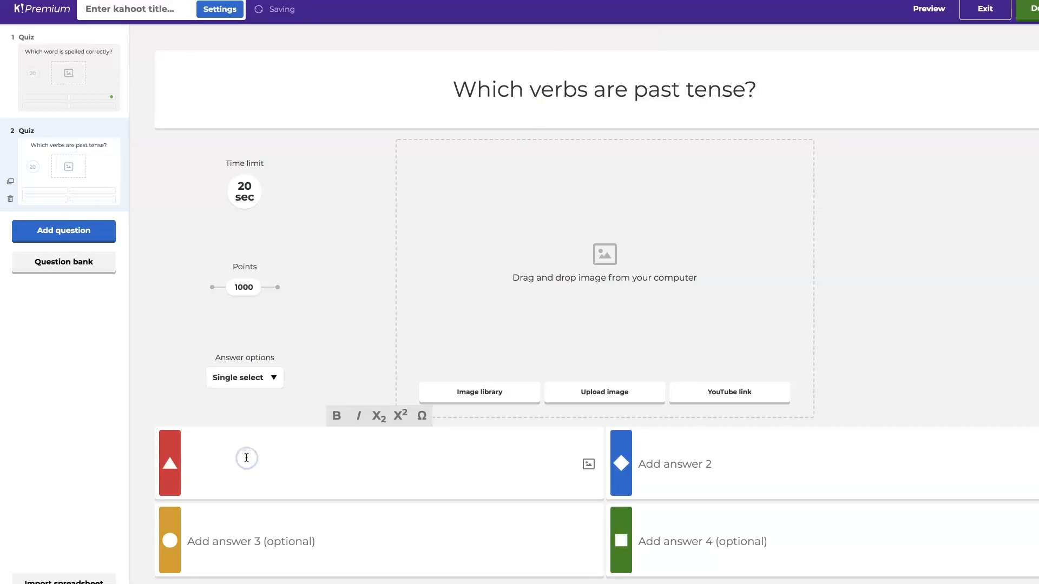
{"action": "type", "text": "walked"}
{"action": "left_click", "coordinate": [712, 471]}
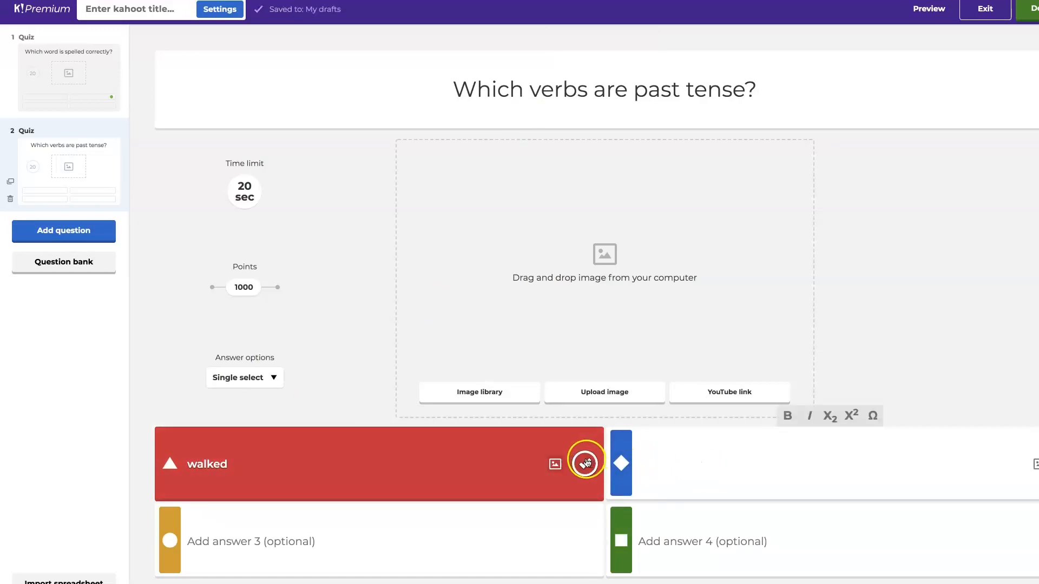
{"action": "left_click", "coordinate": [586, 463]}
{"action": "left_click", "coordinate": [747, 463]}
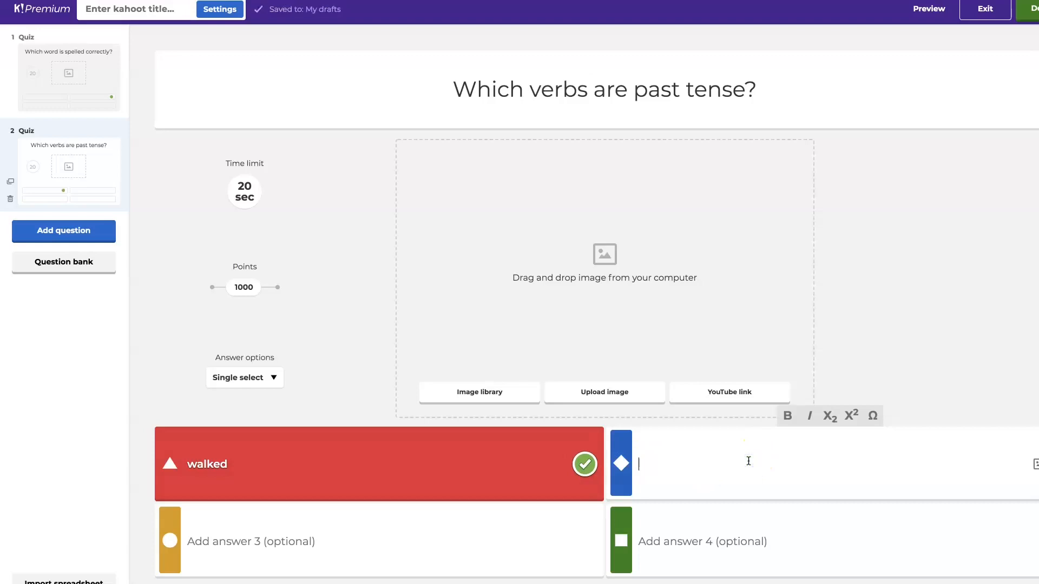
{"action": "type", "text": "baked"}
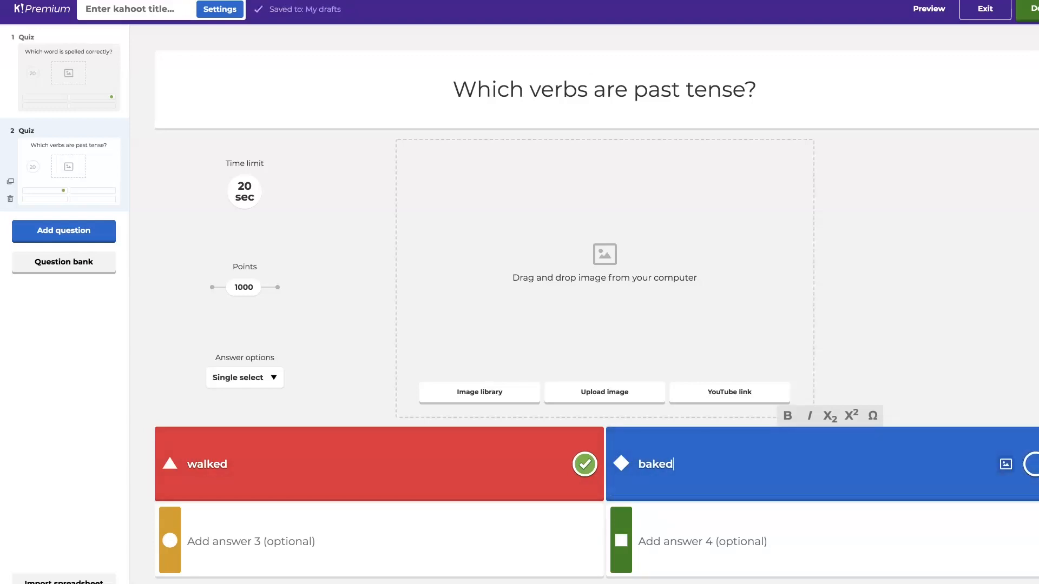
{"action": "left_click", "coordinate": [1031, 464]}
Step: Fill in answers 3 and 4 as "runs" and "swam", marking only "swam" of these two as correct
{"action": "left_click", "coordinate": [316, 549]}
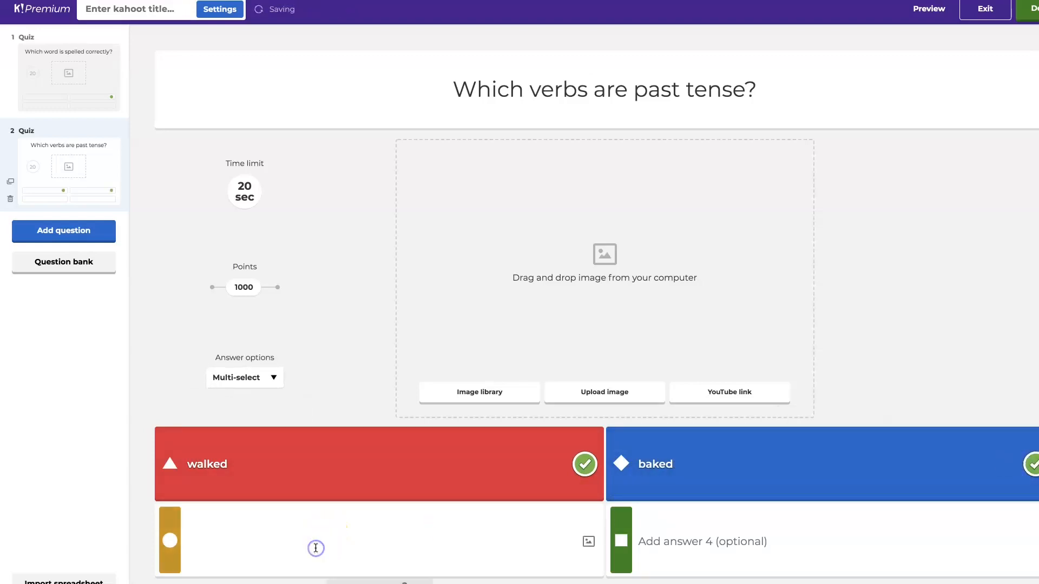
{"action": "type", "text": "runs"}
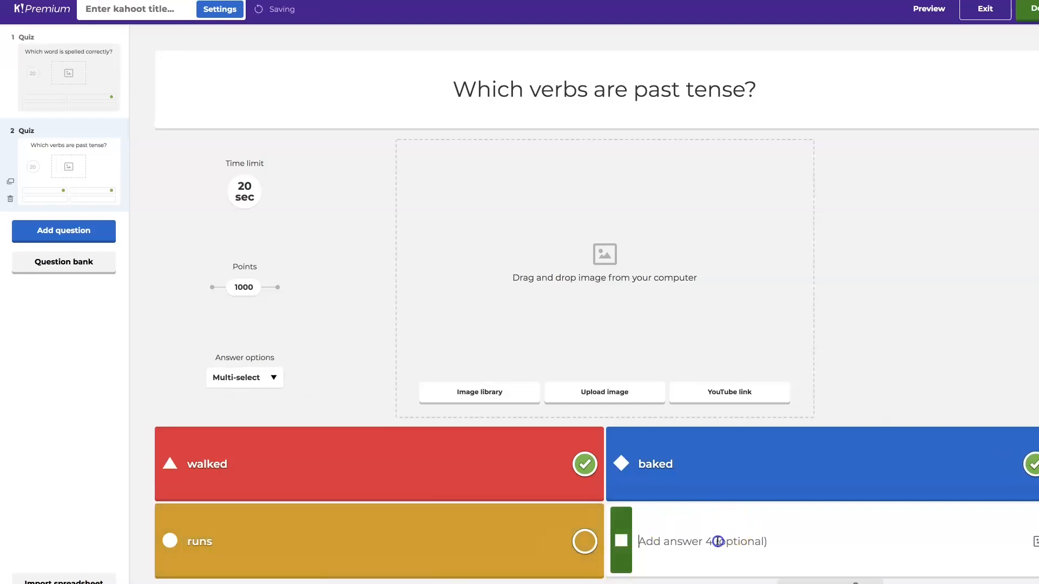
{"action": "left_click", "coordinate": [718, 541]}
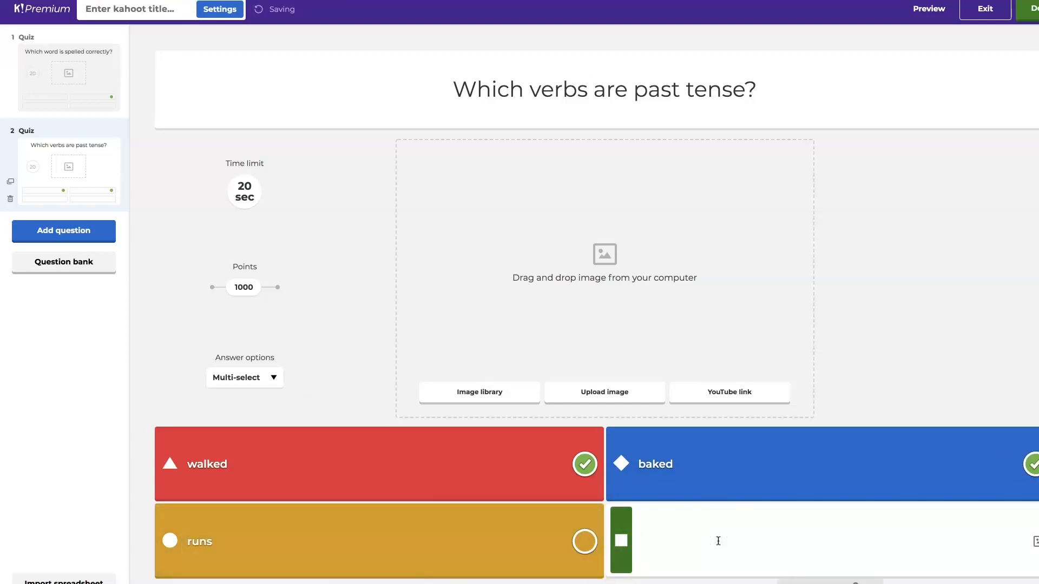
{"action": "type", "text": "swam"}
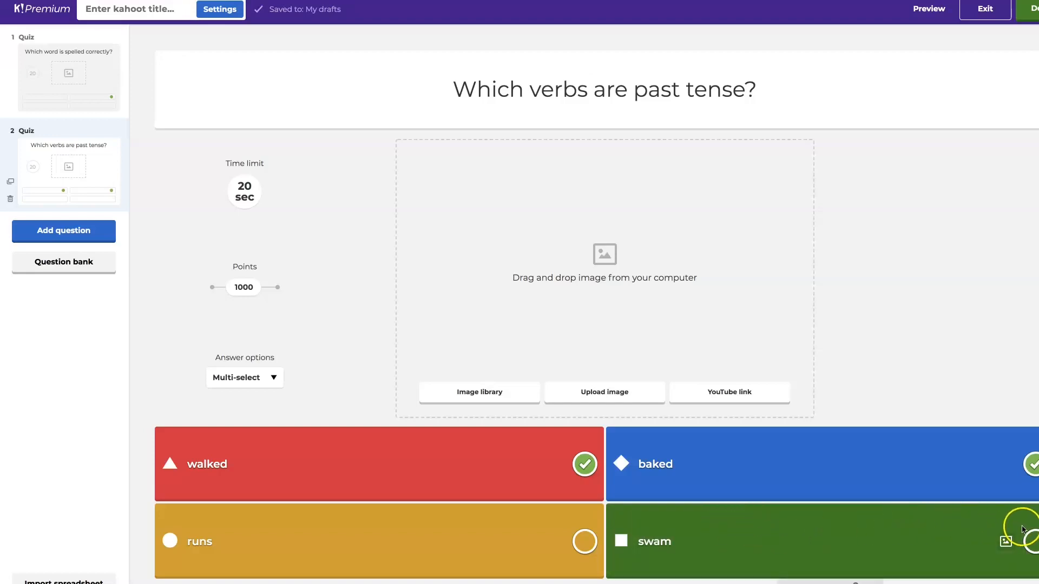
{"action": "left_click", "coordinate": [1031, 542]}
Step: Set the time limit of the past tense question to 30 seconds
{"action": "left_click", "coordinate": [246, 189]}
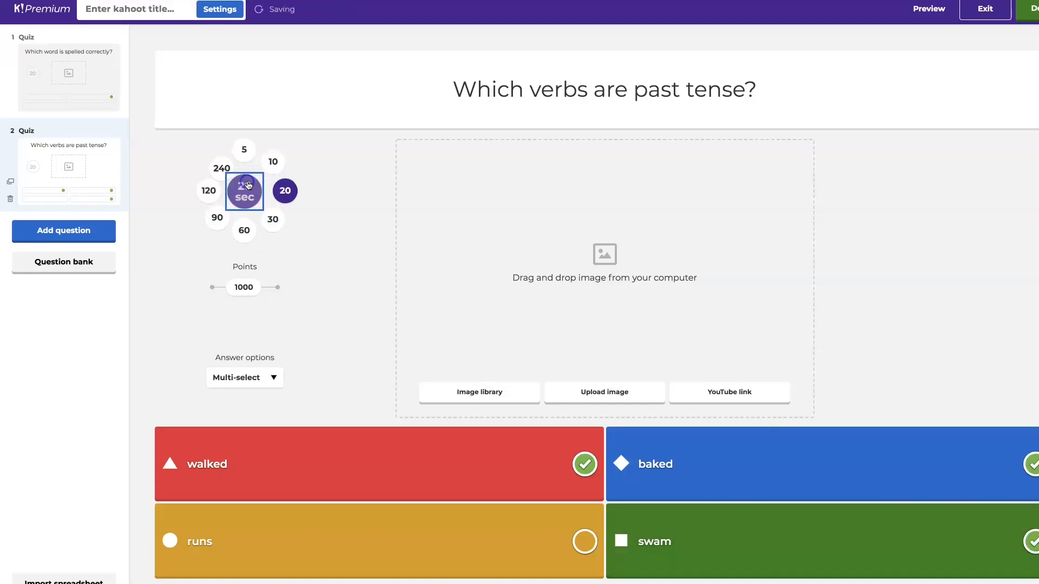
{"action": "left_click", "coordinate": [274, 220]}
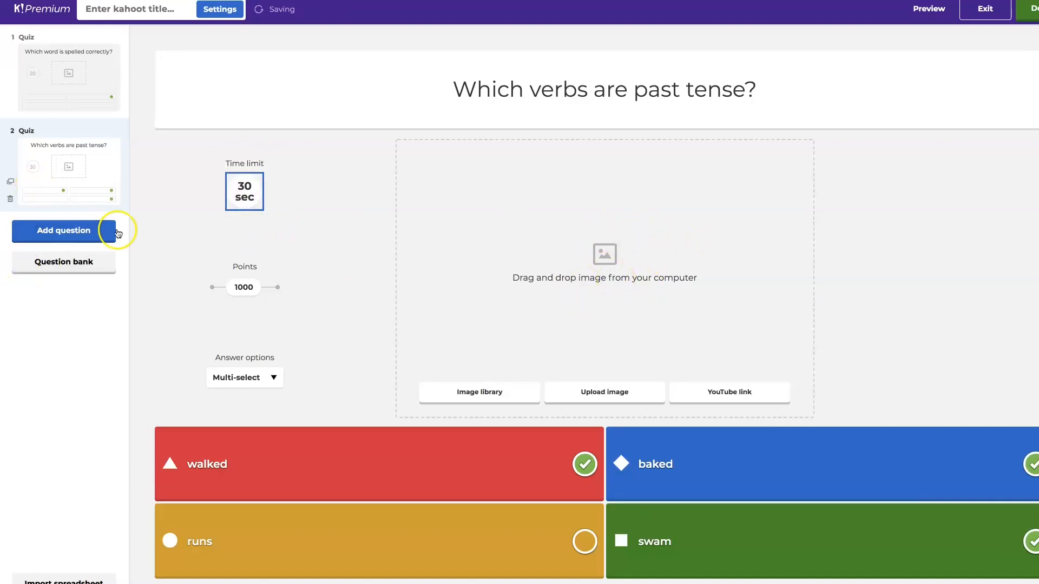
Step: Add a true-or-false question reading "The story The Wind and the Sun is a fable." and mark True as the correct answer
{"action": "left_click", "coordinate": [98, 234]}
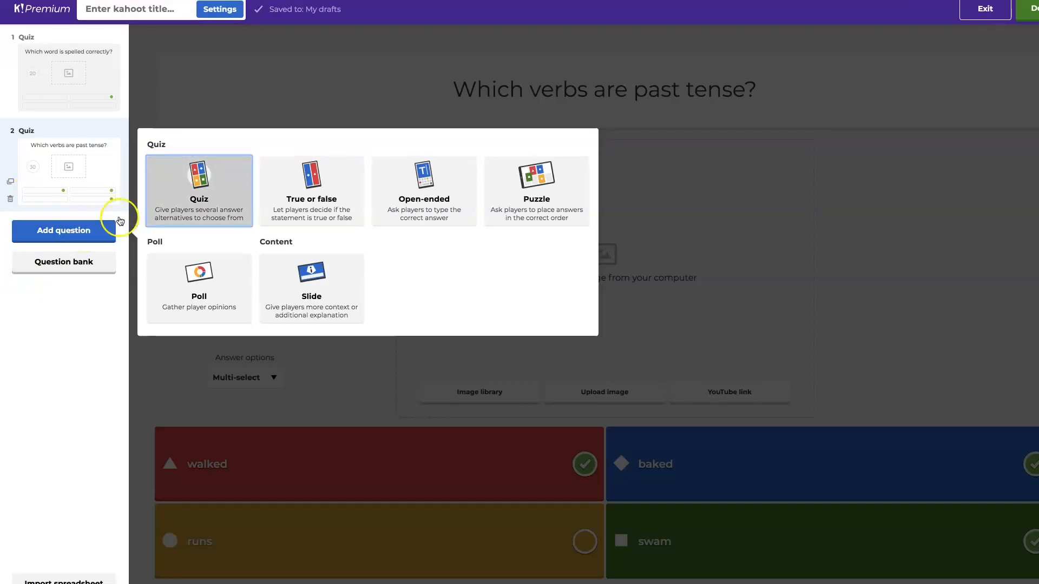
{"action": "left_click", "coordinate": [328, 200]}
{"action": "left_click", "coordinate": [622, 106]}
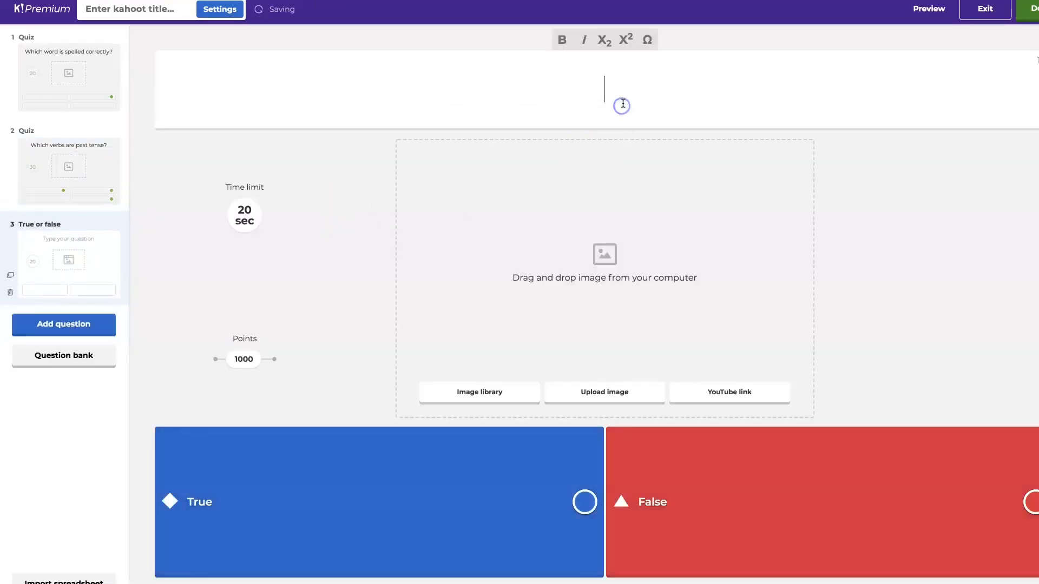
{"action": "type", "text": "The sto"}
{"action": "key", "text": "BackSpace"}
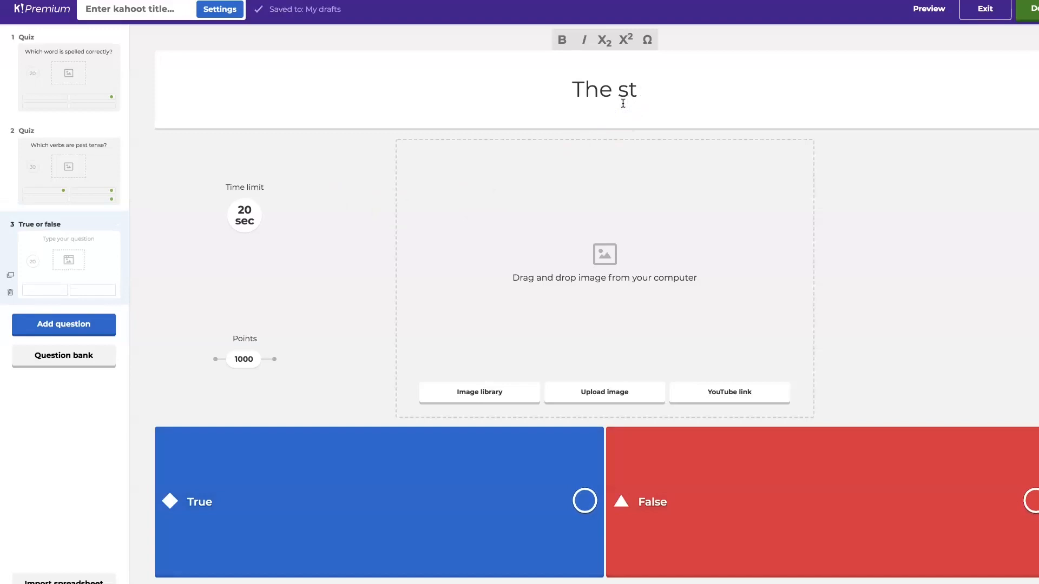
{"action": "type", "text": "ory The "}
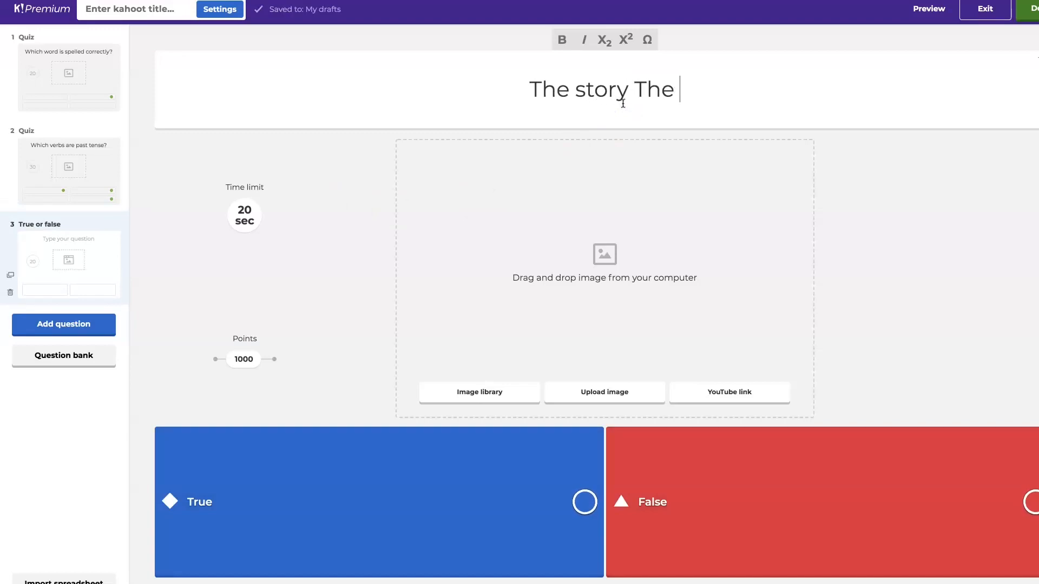
{"action": "type", "text": "Wind and the"}
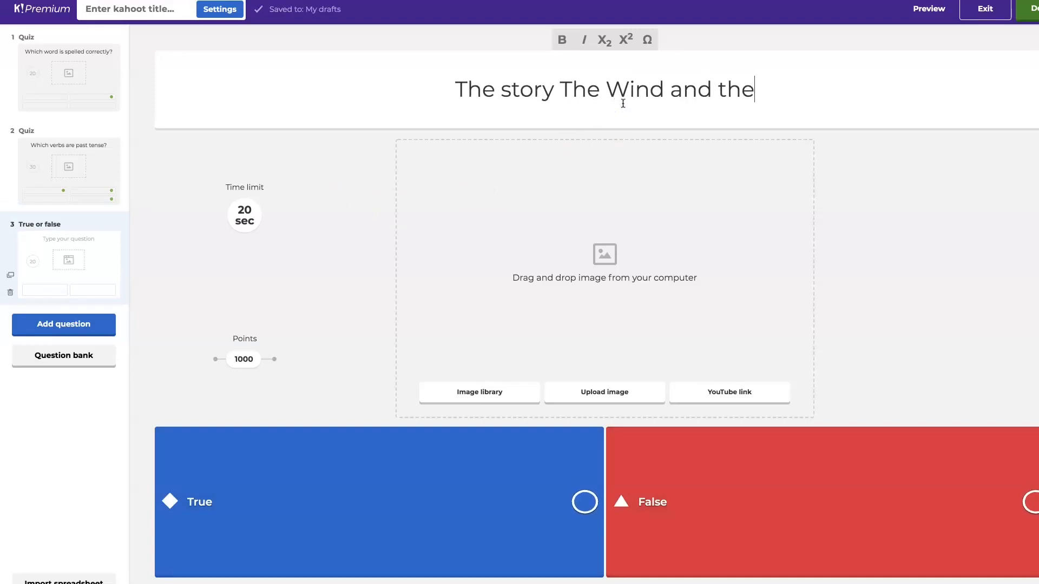
{"action": "type", "text": " SUn"}
{"action": "key", "text": "BackSpace"}
{"action": "key", "text": "BackSpace"}
{"action": "type", "text": "un "}
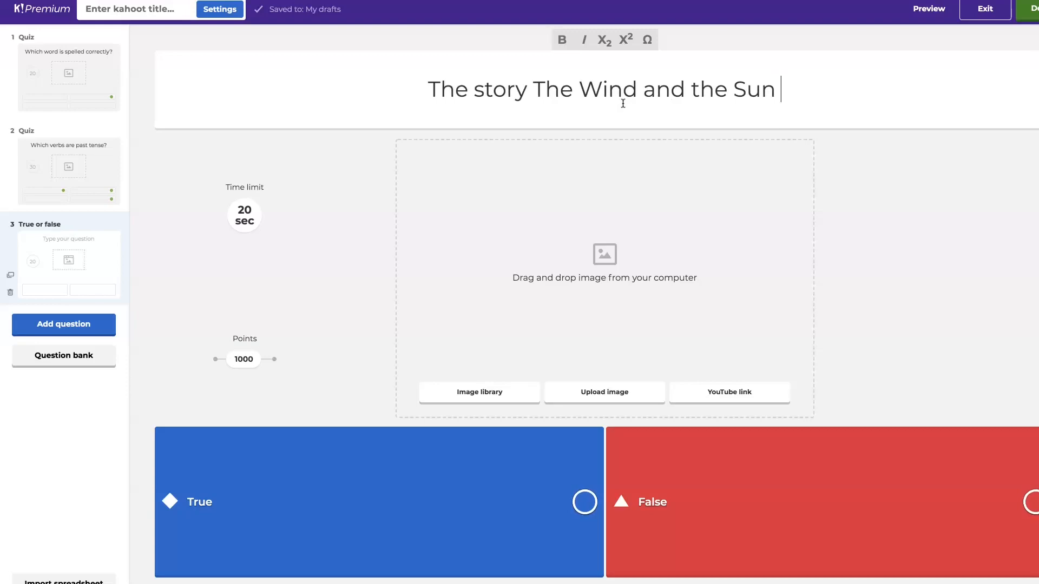
{"action": "type", "text": "is a fabl"}
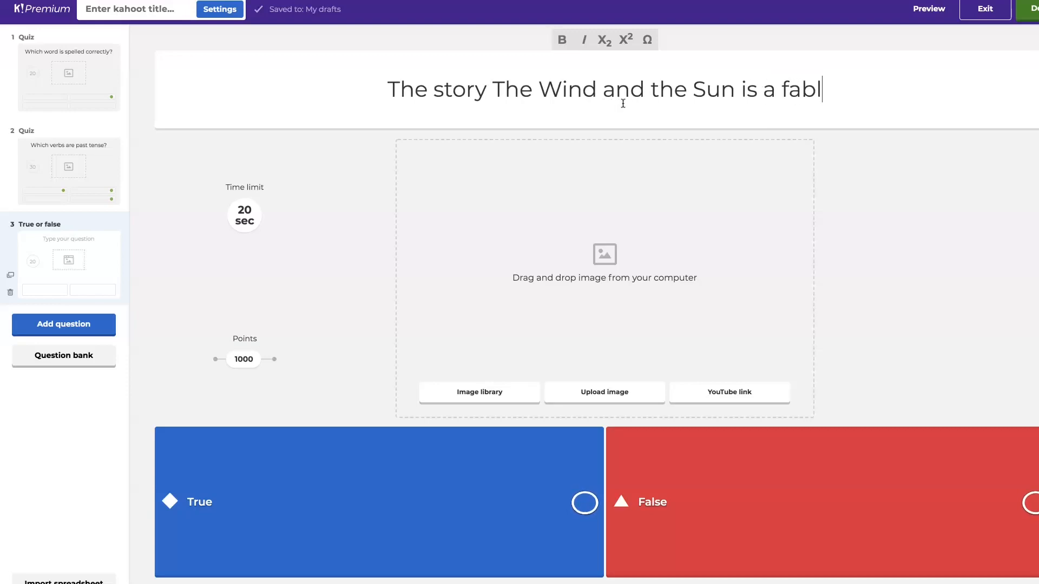
{"action": "type", "text": "e."}
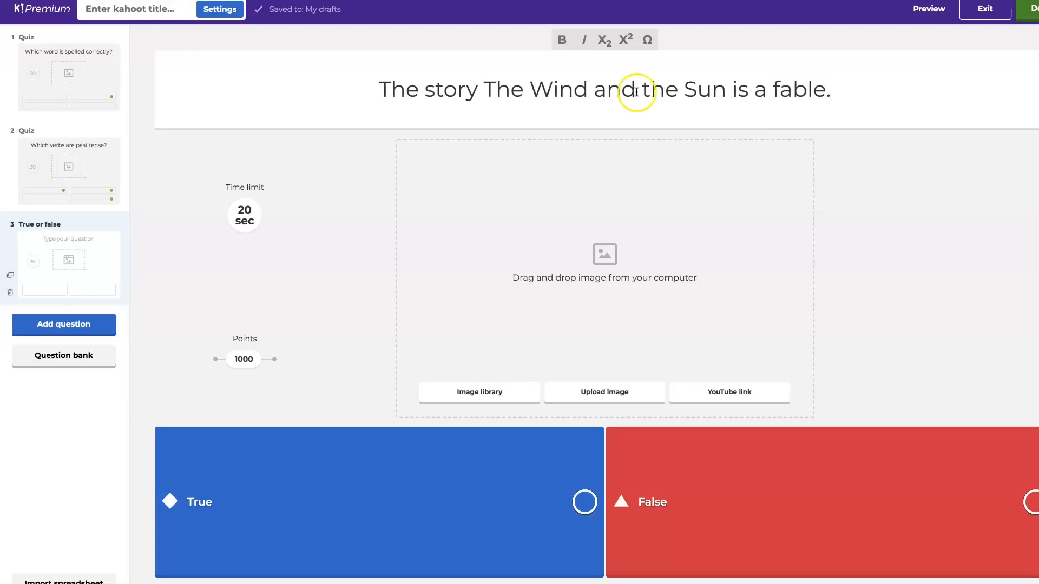
{"action": "left_click", "coordinate": [584, 503]}
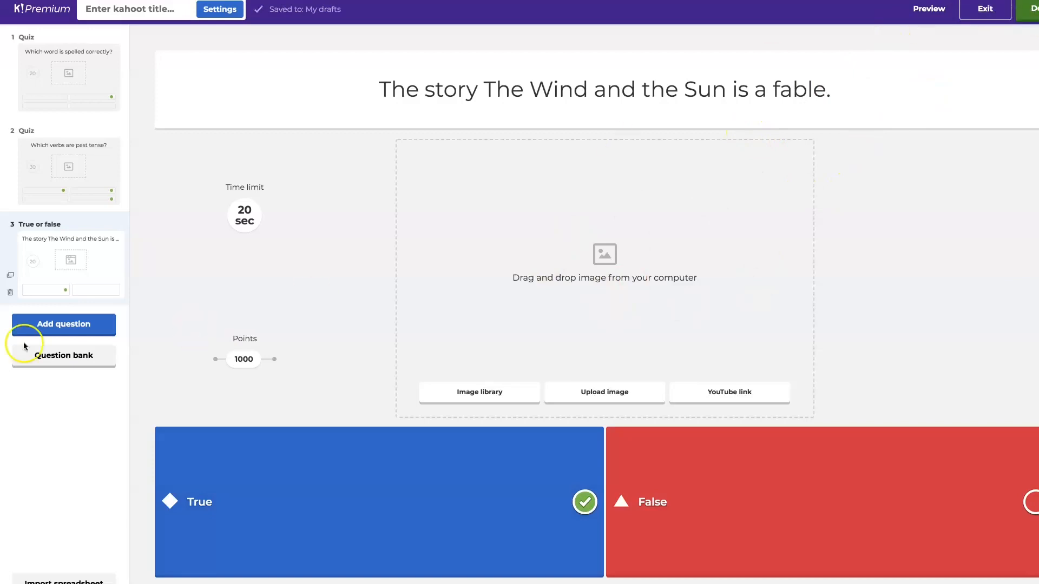
{"action": "left_click", "coordinate": [36, 333]}
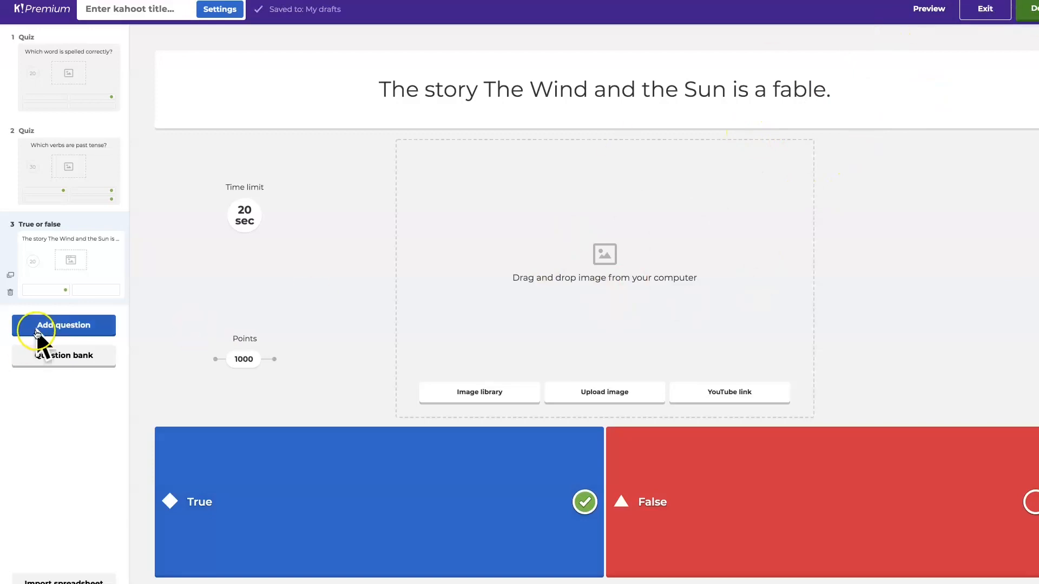
Step: Finish the kahoot with the title "Unit 8 Week 3", leaving the description empty and skipping the cover image
{"action": "left_click", "coordinate": [1030, 11]}
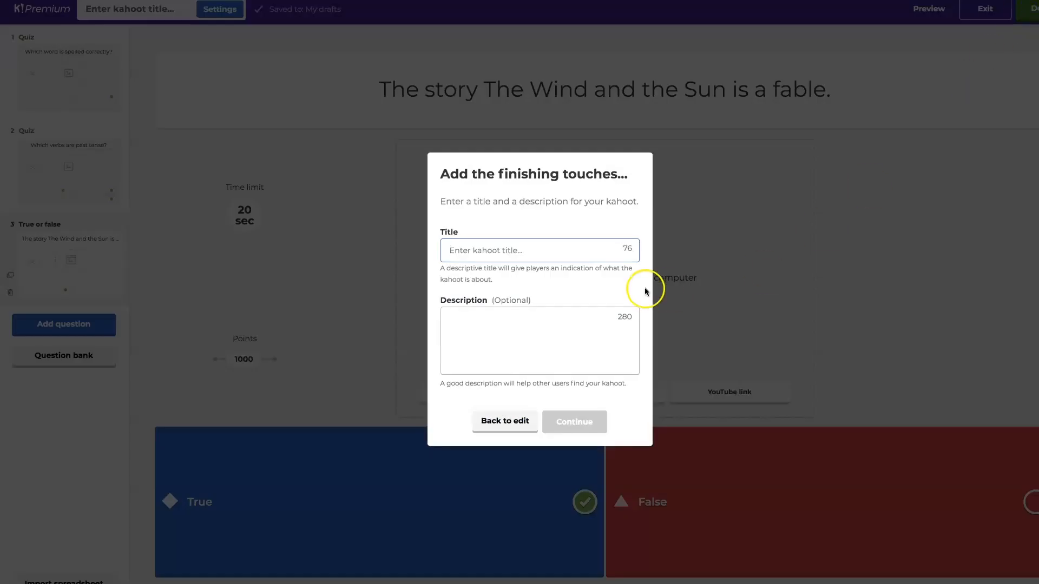
{"action": "type", "text": "Unit "}
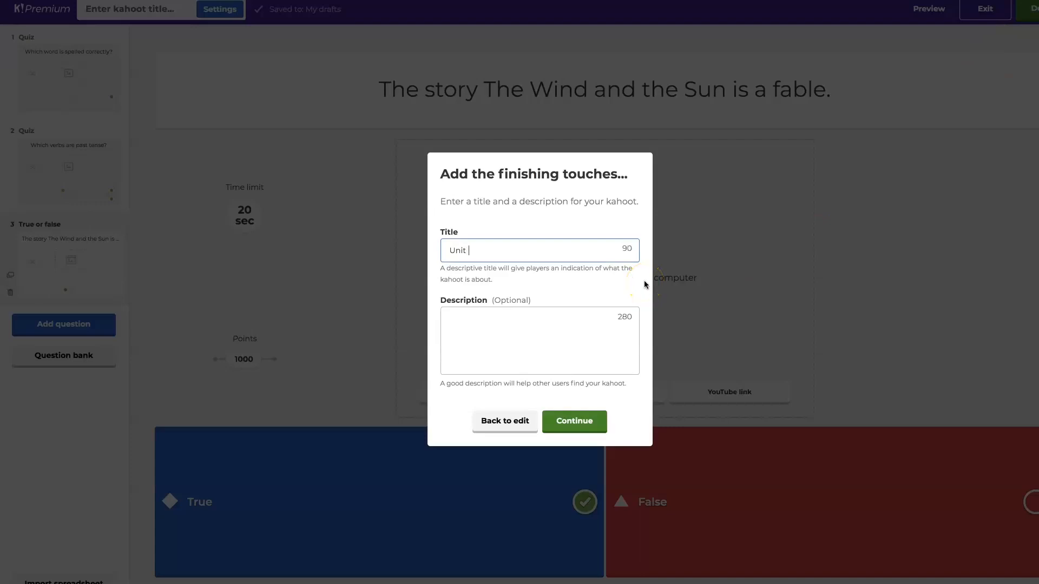
{"action": "type", "text": "8 Week"}
{"action": "type", "text": "3"}
{"action": "left_click", "coordinate": [568, 416]}
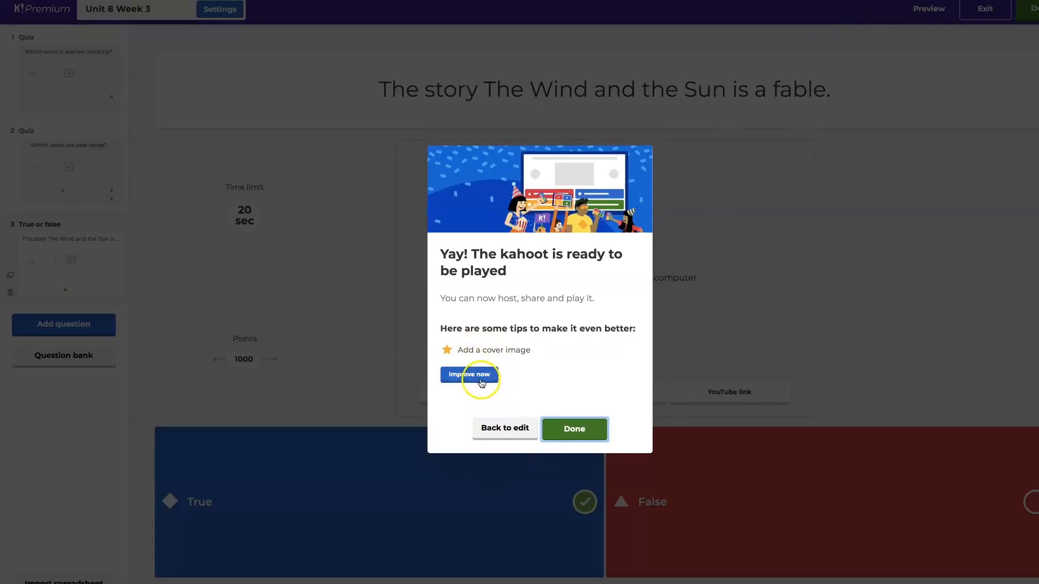
{"action": "left_click", "coordinate": [576, 435]}
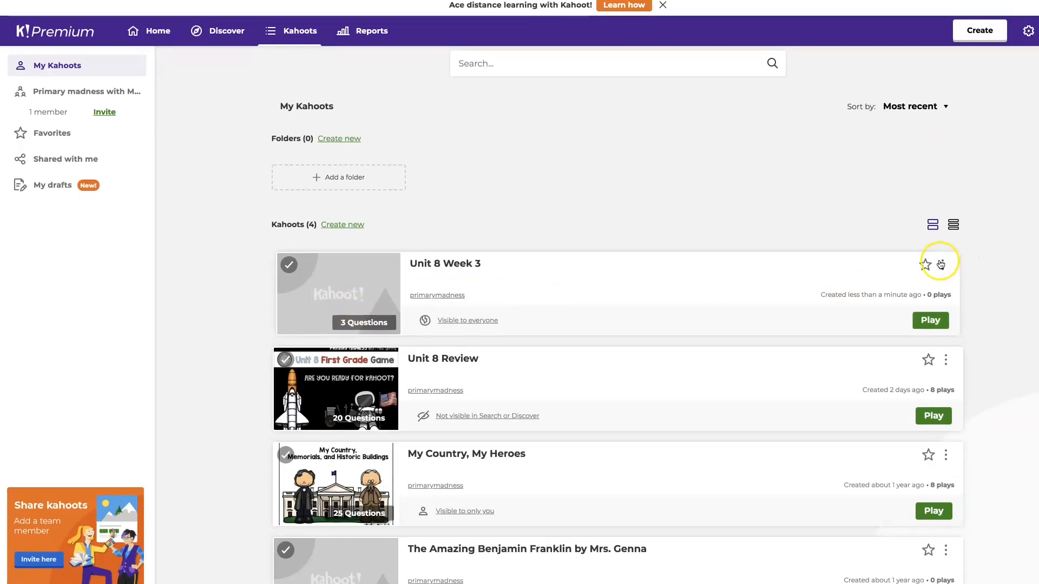
Step: Open the Unit 8 Week 3 kahoot and launch its preview in Classic player-versus-player mode
{"action": "left_click", "coordinate": [832, 265]}
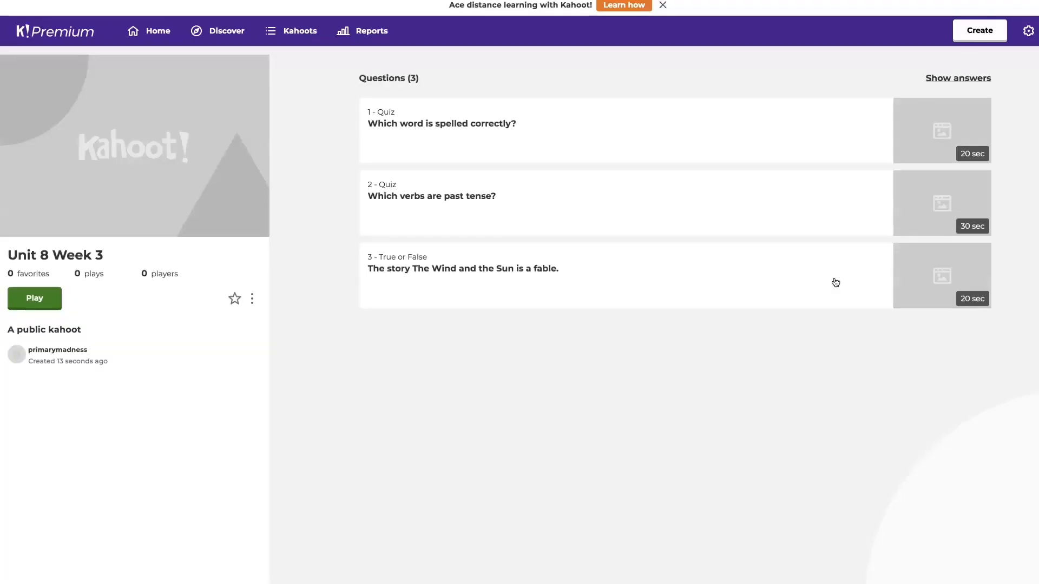
{"action": "left_click", "coordinate": [252, 300]}
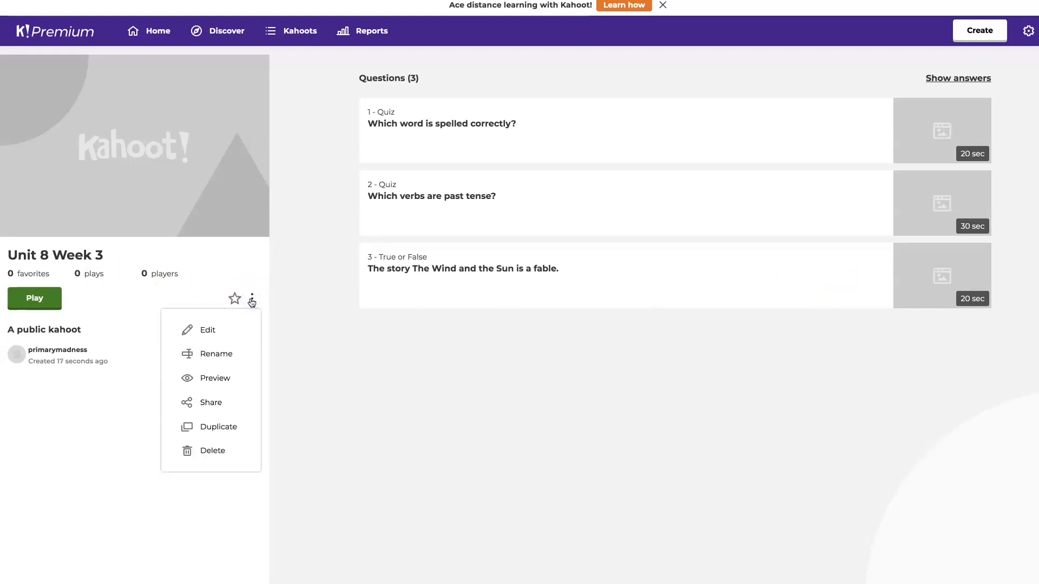
{"action": "left_click", "coordinate": [238, 378]}
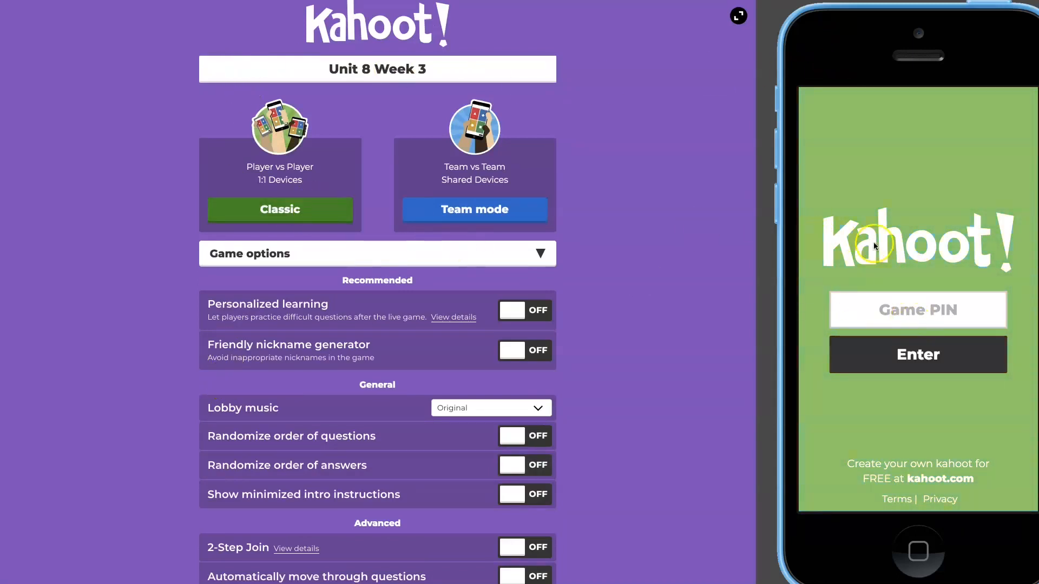
{"action": "left_click", "coordinate": [292, 211]}
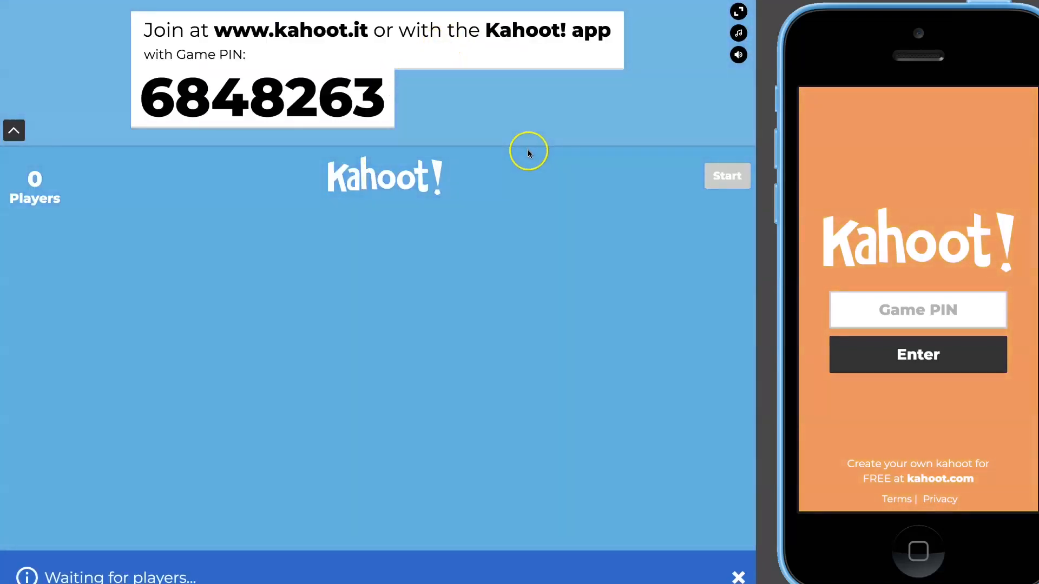
Step: Copy the game PIN from the lobby and submit it on the simulated phone
{"action": "left_click_drag", "start_coordinate": [385, 97], "coordinate": [152, 85]}
{"action": "right_click", "coordinate": [194, 87]}
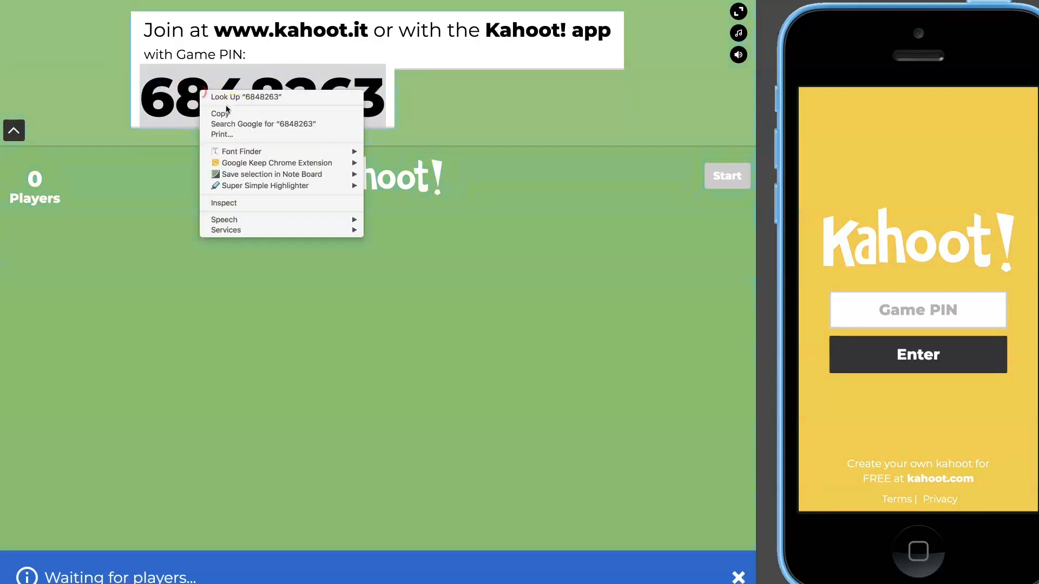
{"action": "left_click", "coordinate": [227, 109]}
{"action": "right_click", "coordinate": [872, 308]}
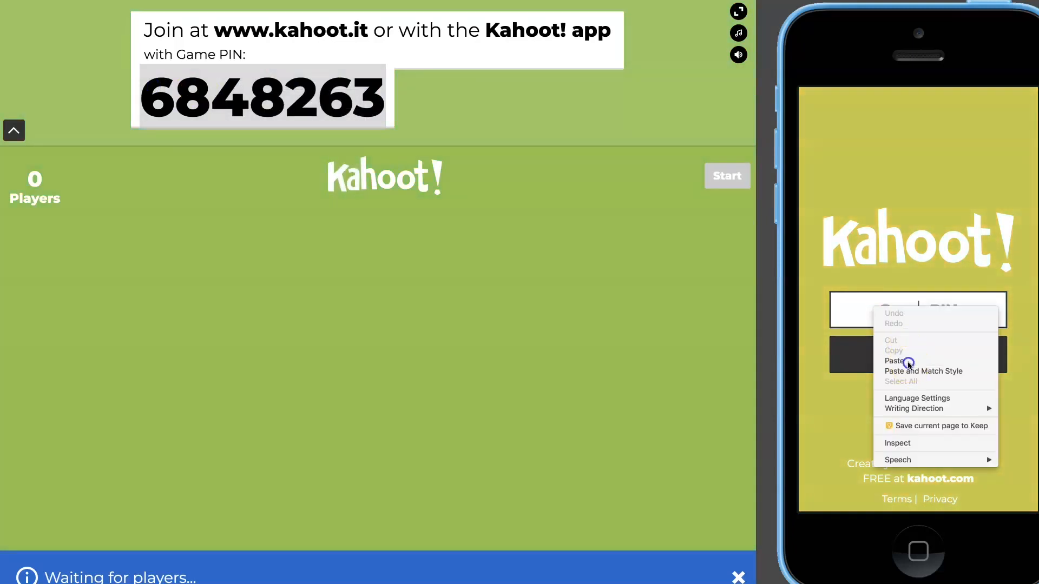
{"action": "left_click", "coordinate": [906, 361]}
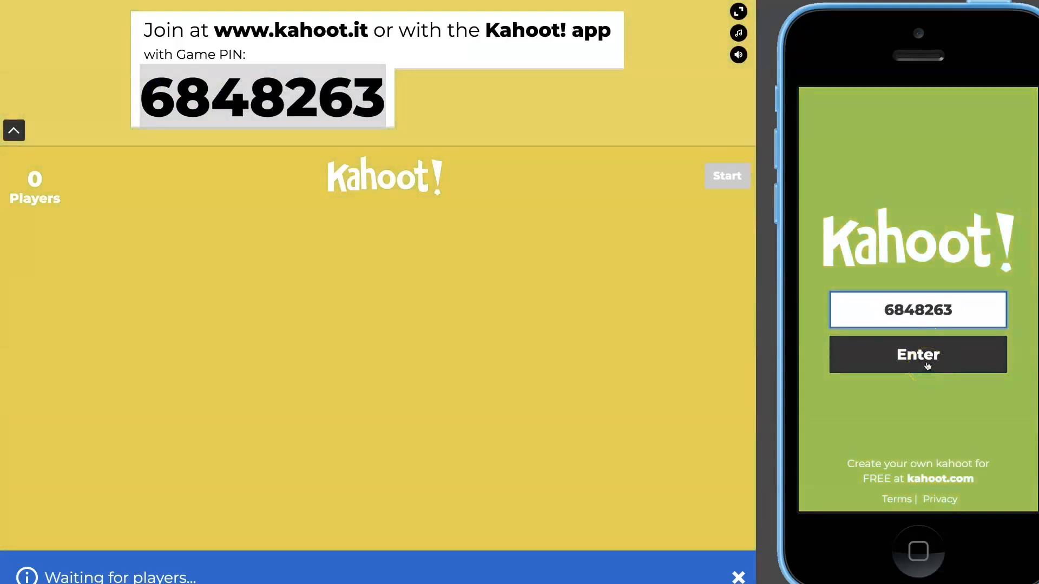
{"action": "left_click", "coordinate": [927, 367]}
Step: Join the game on the simulated phone with the player's nickname
{"action": "left_click", "coordinate": [925, 314]}
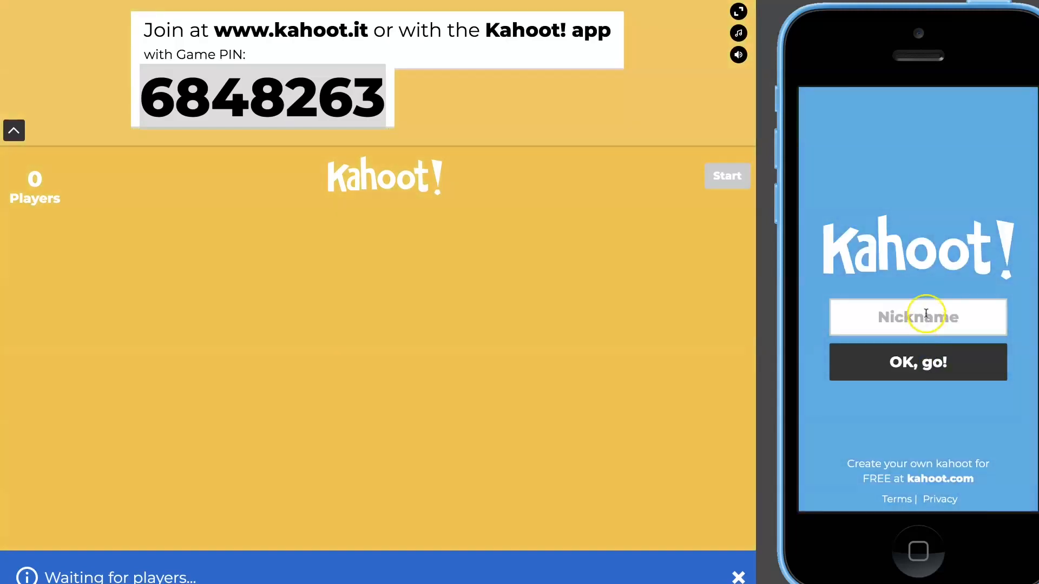
{"action": "type", "text": "Chloe"}
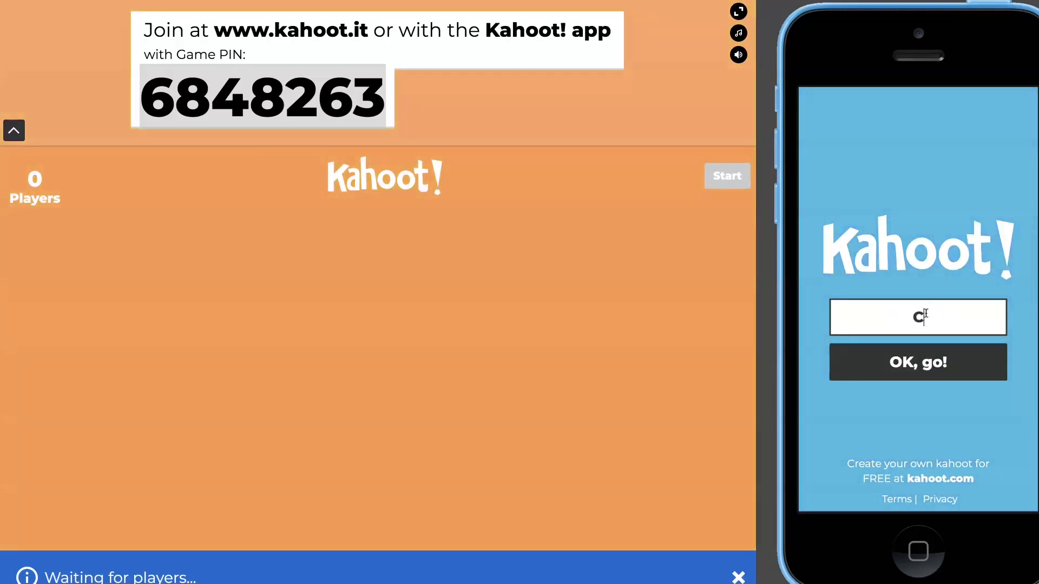
{"action": "left_click", "coordinate": [929, 367]}
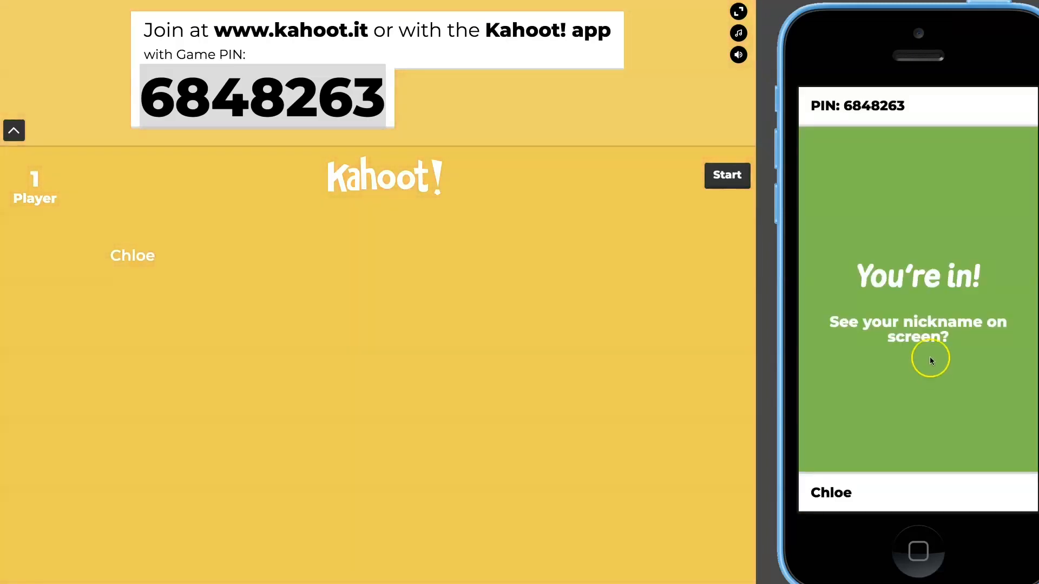
Step: Start the game and answer the spelling question with "bird" on the simulated phone
{"action": "left_click", "coordinate": [727, 178]}
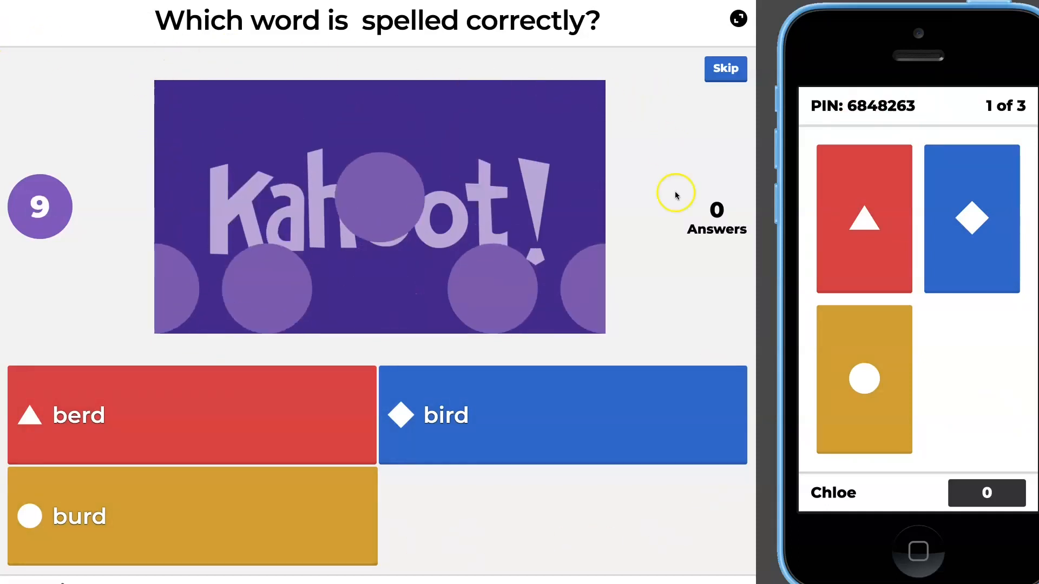
{"action": "left_click", "coordinate": [975, 218]}
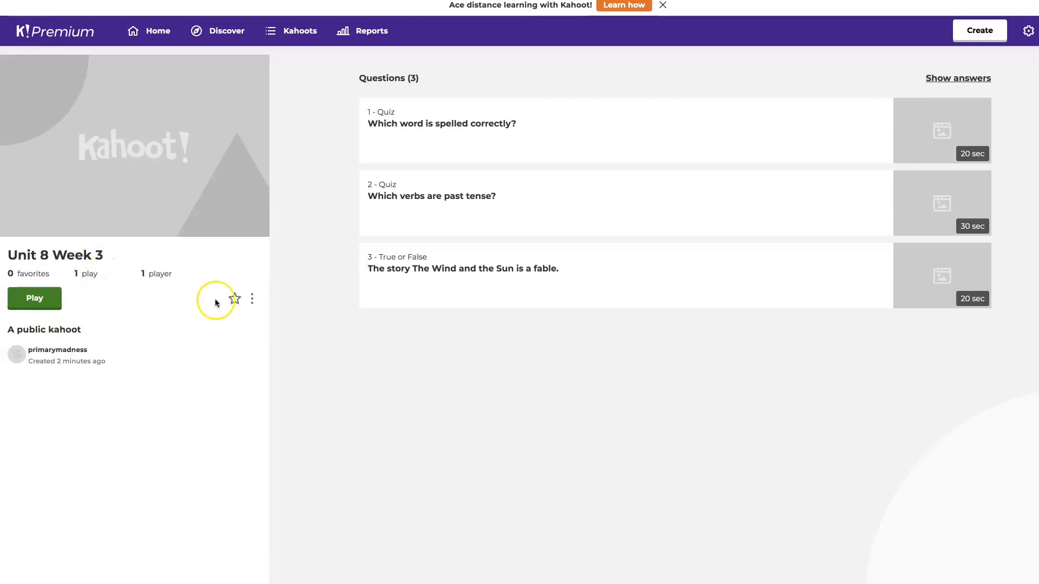
Step: Assign the Unit 8 Week 3 kahoot as a self-paced challenge due Fri 1 May at 3:00 PM
{"action": "left_click", "coordinate": [37, 300]}
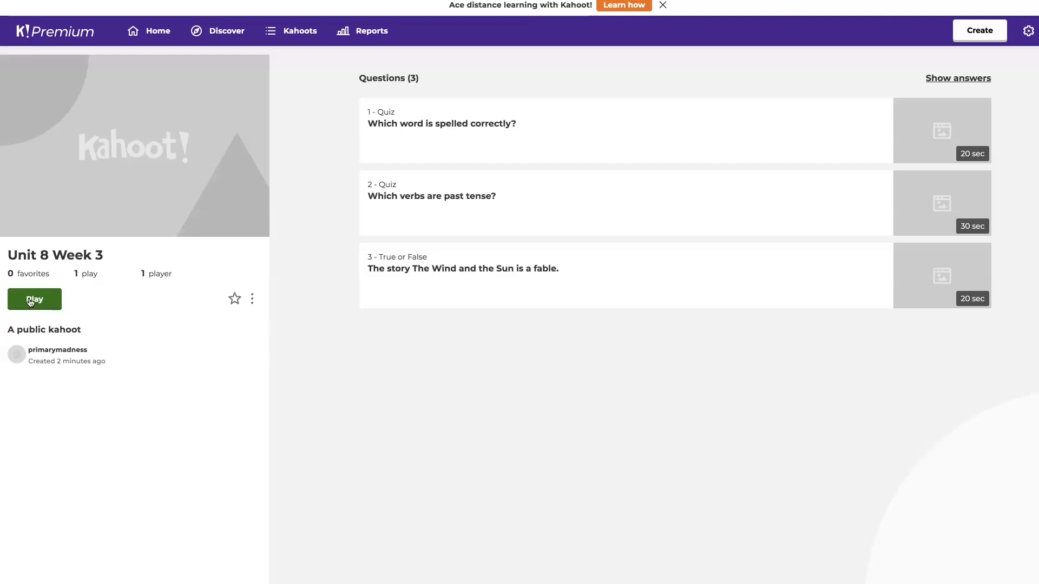
{"action": "left_click", "coordinate": [29, 301]}
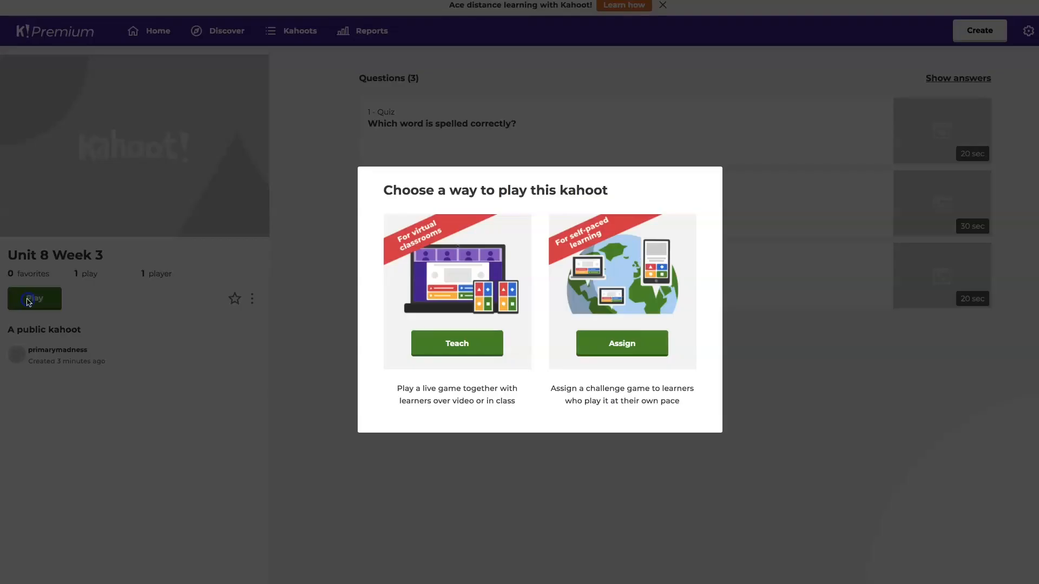
{"action": "left_click", "coordinate": [621, 344]}
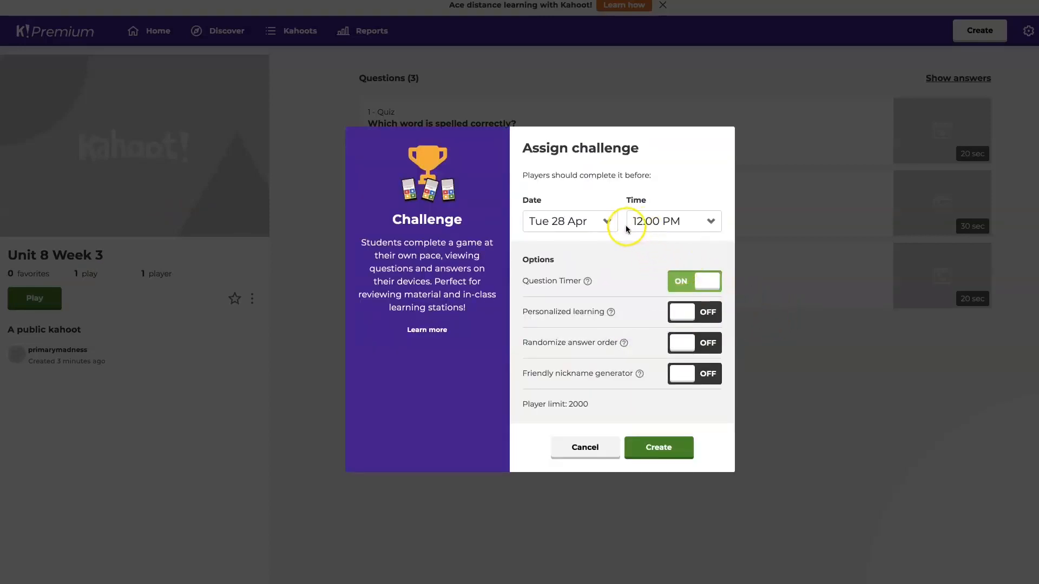
{"action": "left_click", "coordinate": [607, 222]}
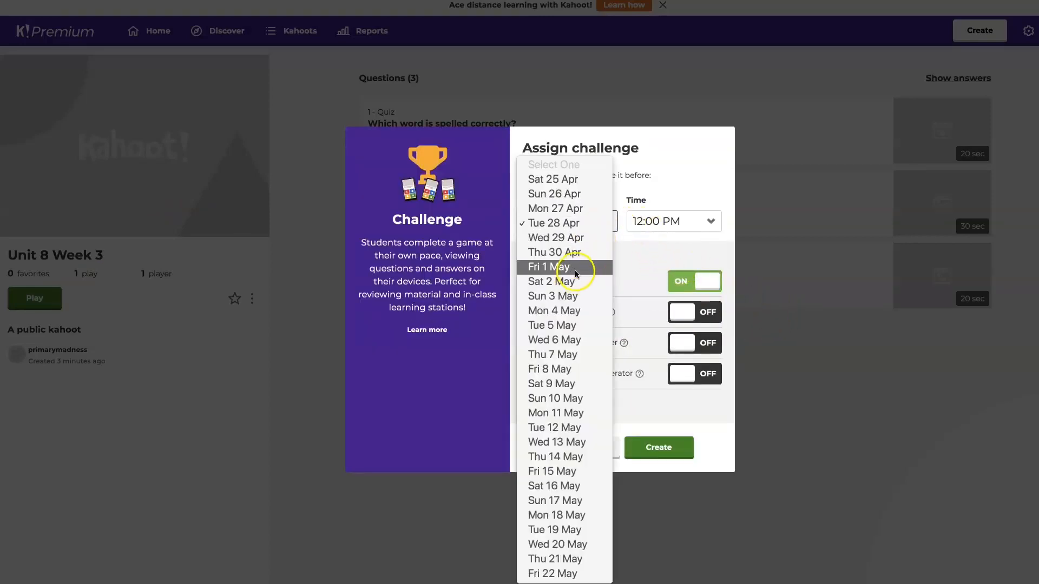
{"action": "left_click", "coordinate": [548, 266]}
{"action": "left_click", "coordinate": [711, 221]}
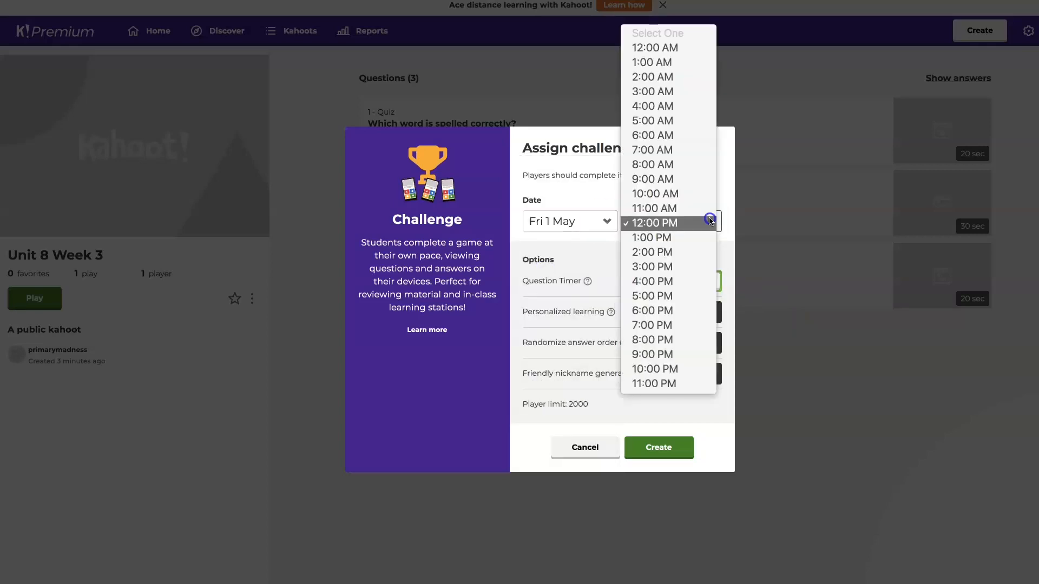
{"action": "left_click", "coordinate": [666, 267]}
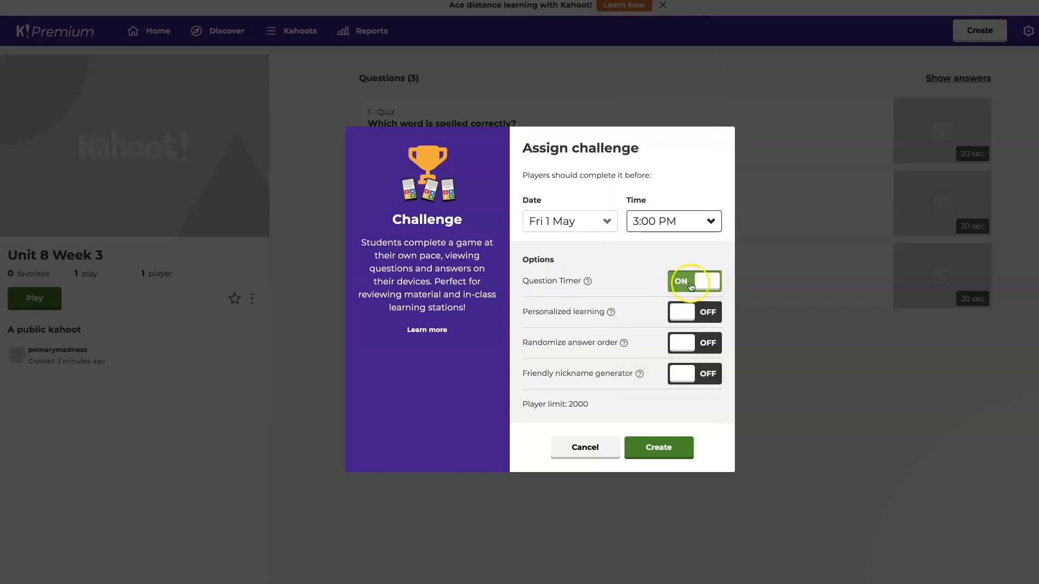
{"action": "left_click", "coordinate": [659, 451]}
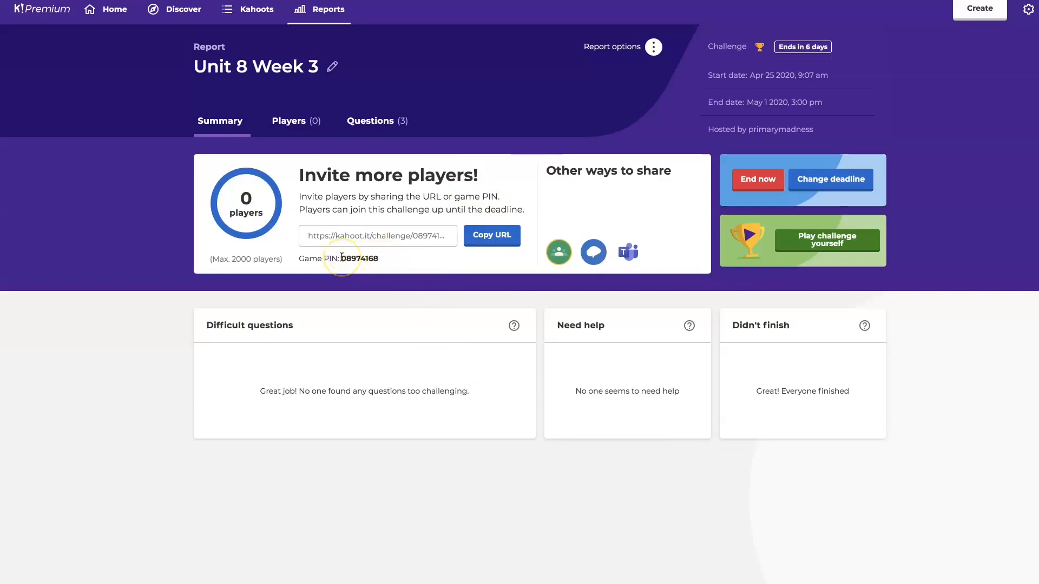
Step: Copy the challenge URL, switch to Seesaw, paste it below "To play go to this link:" in the activity's student instructions and save
{"action": "left_click", "coordinate": [495, 236]}
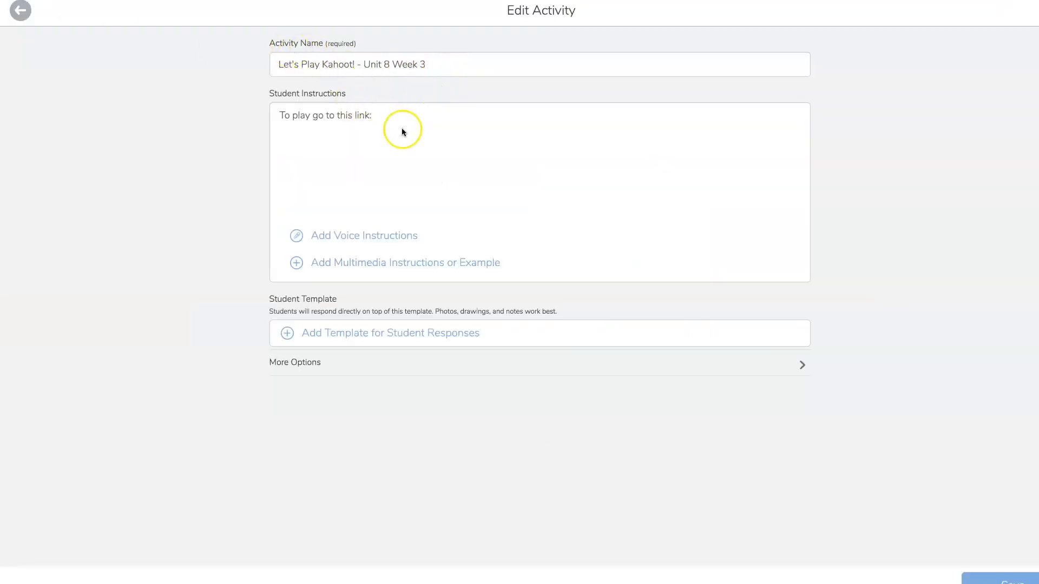
{"action": "left_click", "coordinate": [378, 117]}
{"action": "left_click", "coordinate": [380, 114]}
{"action": "key", "text": "Return"}
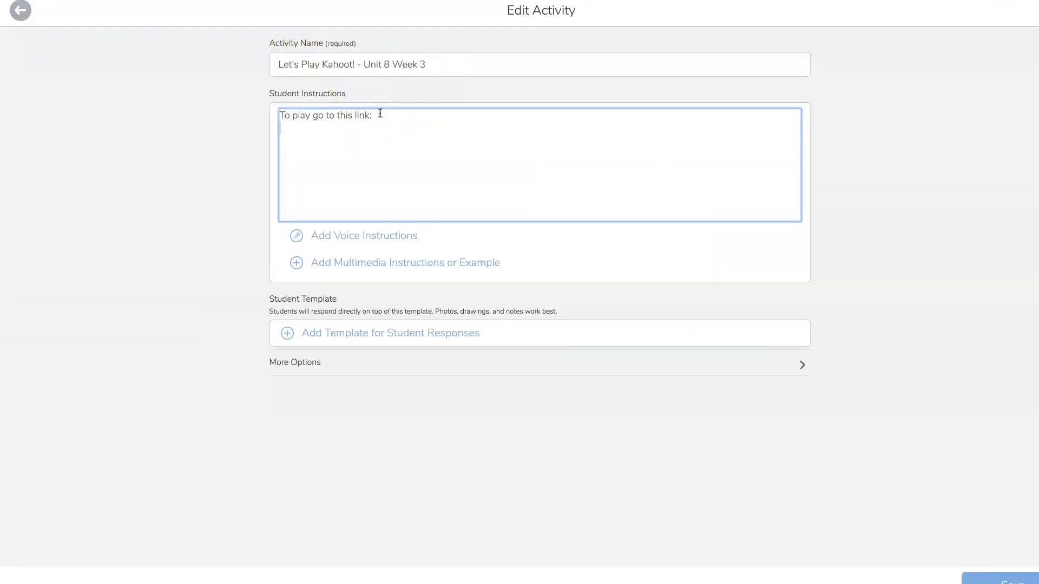
{"action": "right_click", "coordinate": [322, 153]}
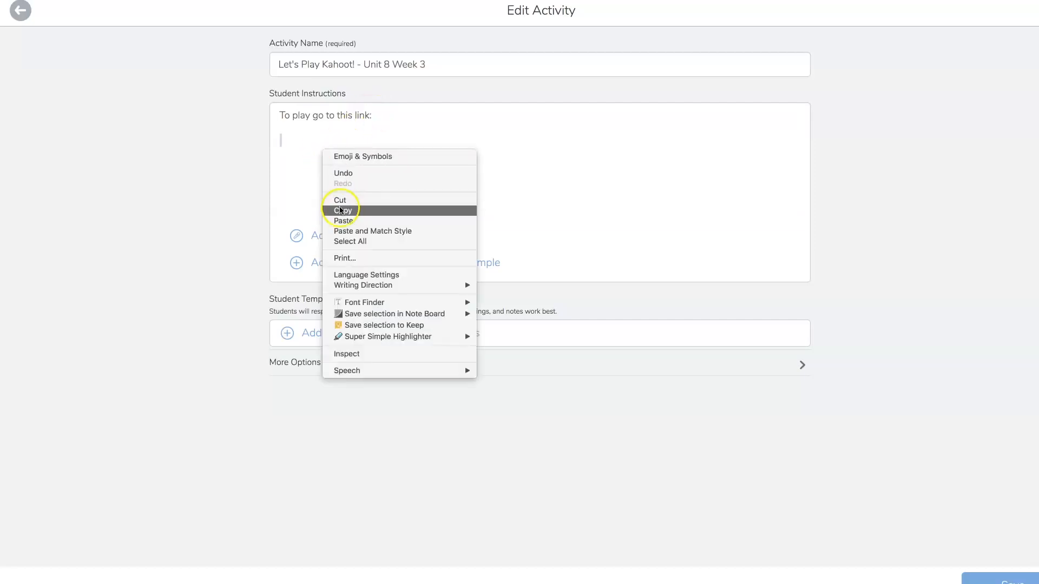
{"action": "left_click", "coordinate": [344, 221]}
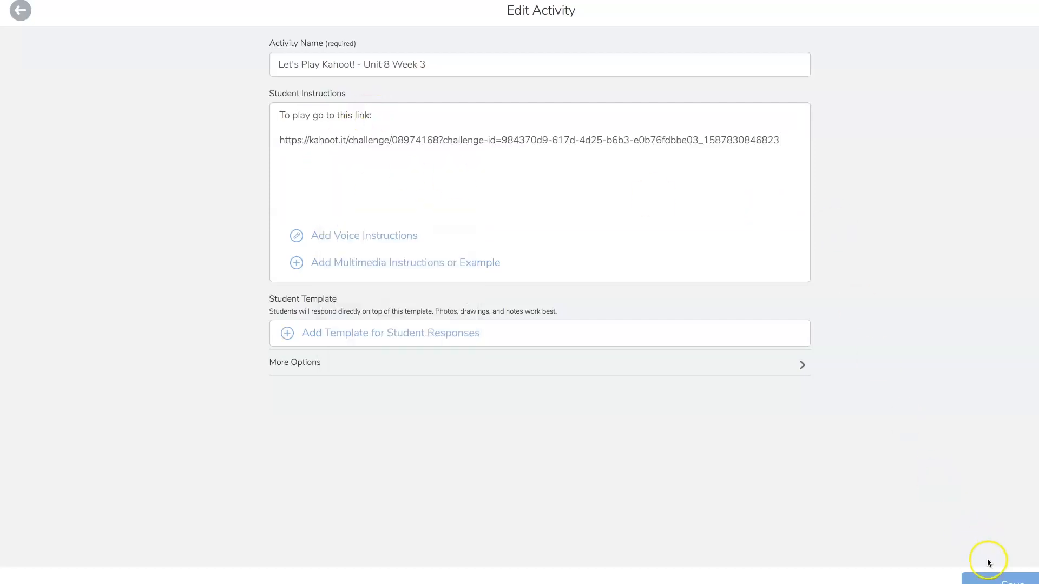
{"action": "left_click", "coordinate": [988, 580]}
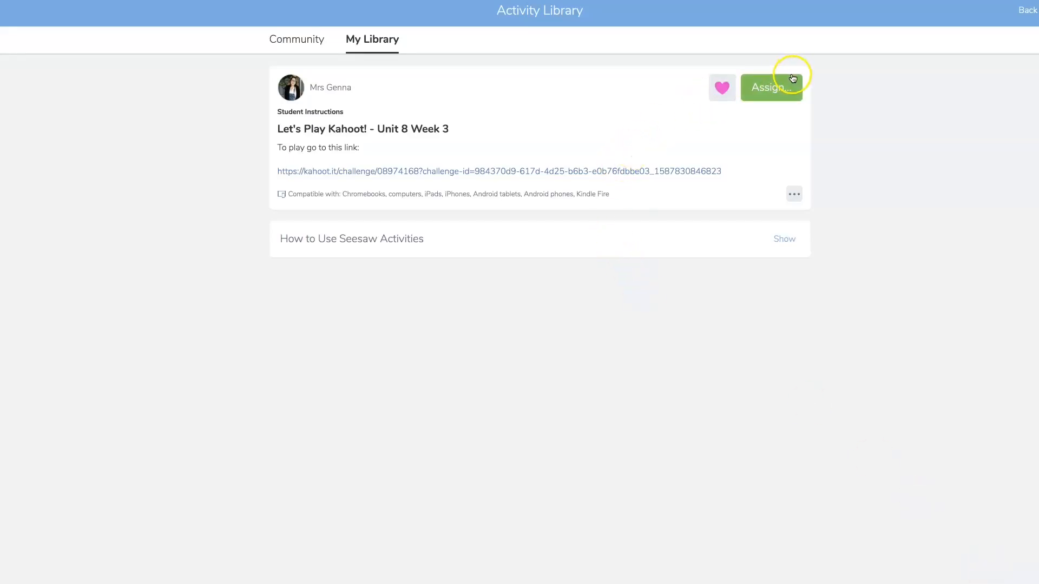
Step: Open the challenge link from the saved Seesaw activity and join the game with a player nickname
{"action": "left_click", "coordinate": [628, 171]}
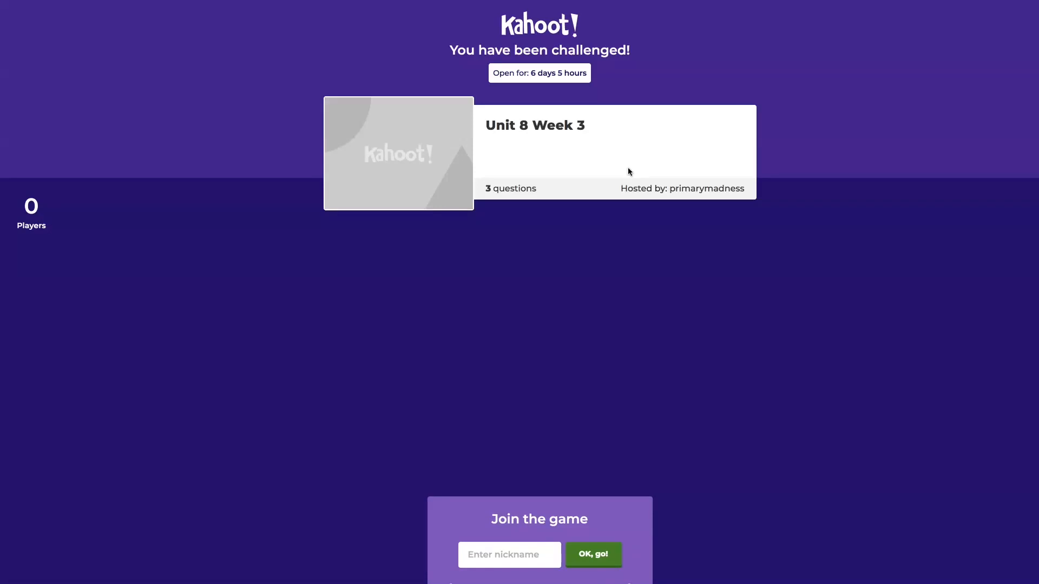
{"action": "left_click", "coordinate": [523, 556]}
{"action": "left_click", "coordinate": [598, 555]}
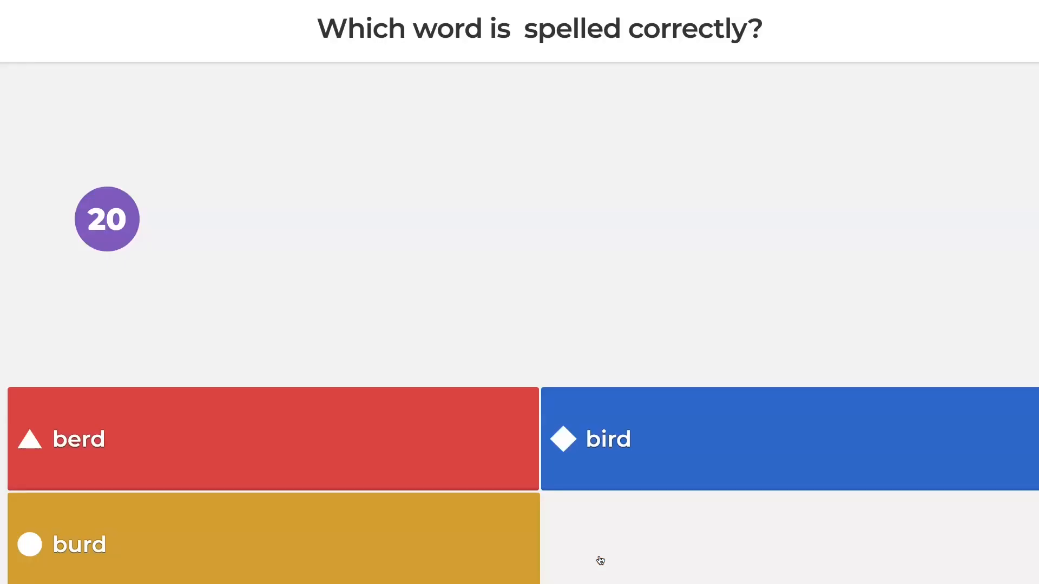
Step: Answer the spelling question with "bird" in the challenge and continue past the result
{"action": "left_click", "coordinate": [590, 433]}
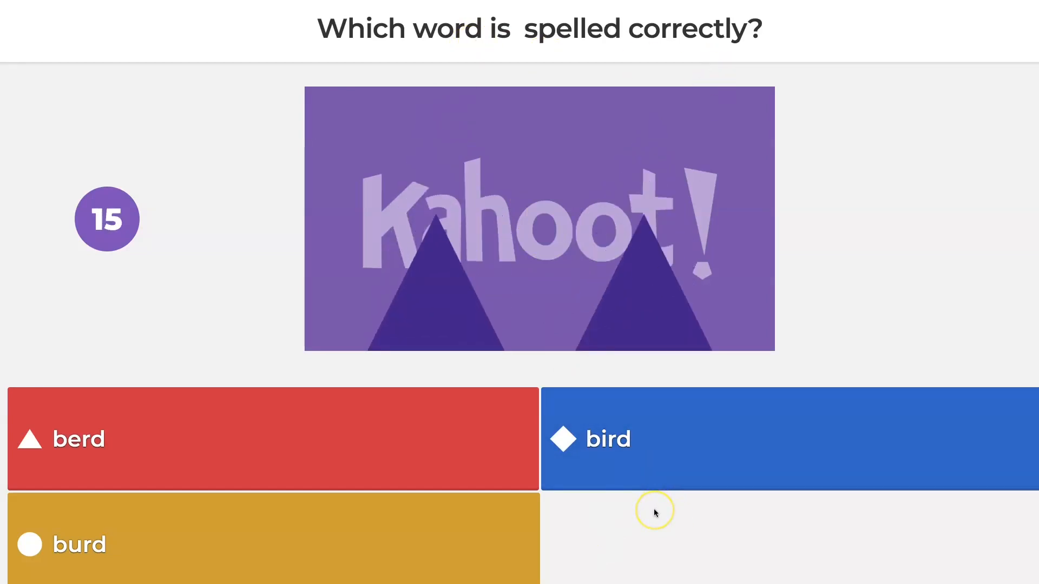
{"action": "left_click", "coordinate": [571, 445]}
{"action": "left_click", "coordinate": [272, 443]}
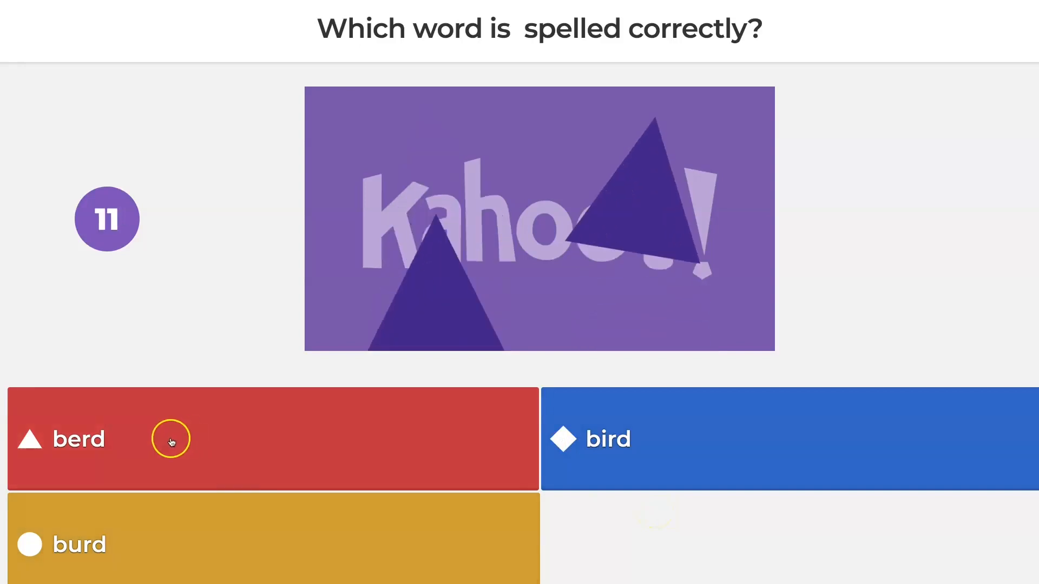
{"action": "left_click", "coordinate": [702, 463]}
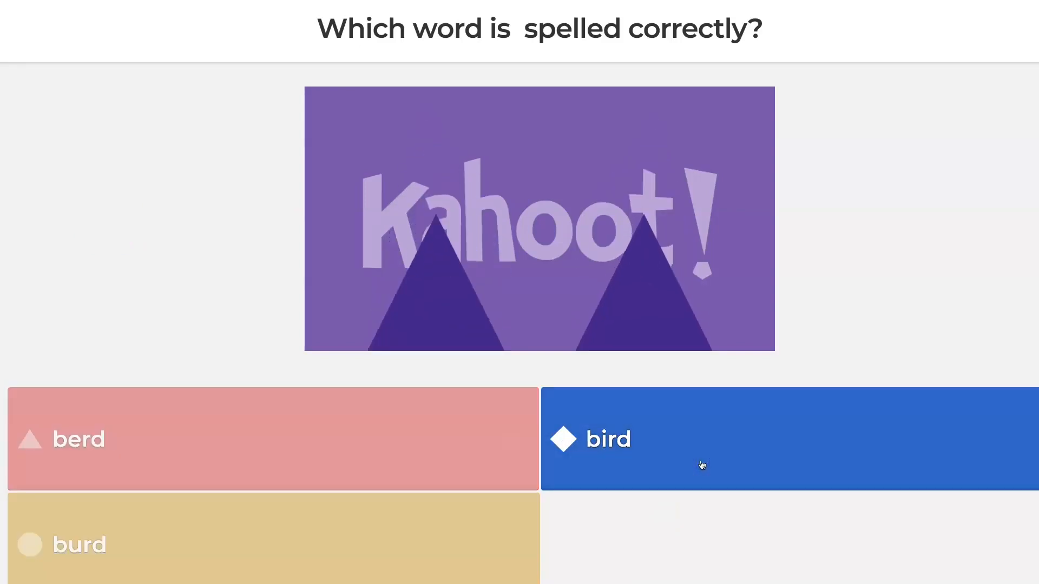
{"action": "left_click", "coordinate": [762, 431]}
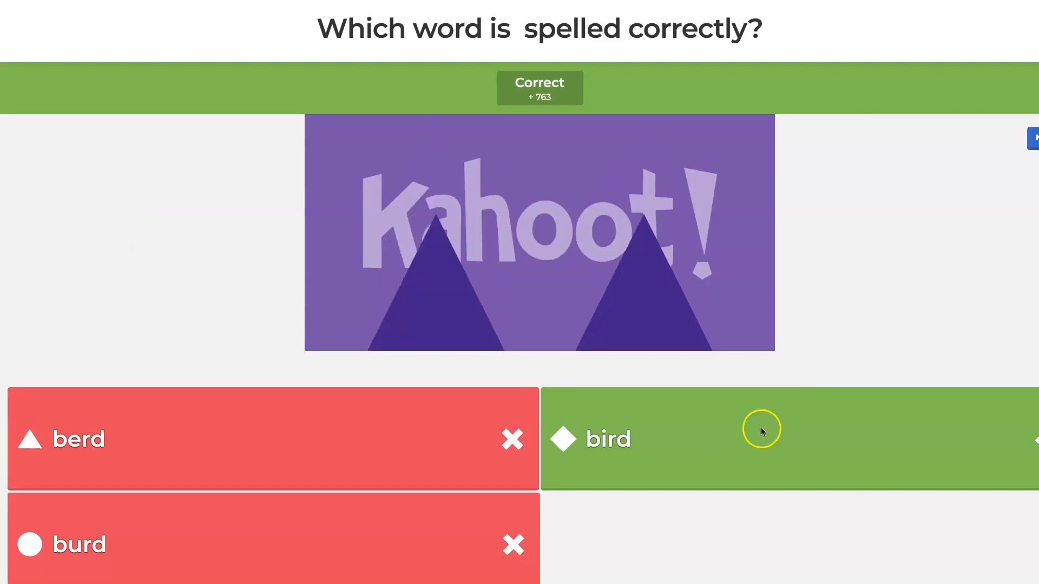
{"action": "left_click", "coordinate": [1034, 138]}
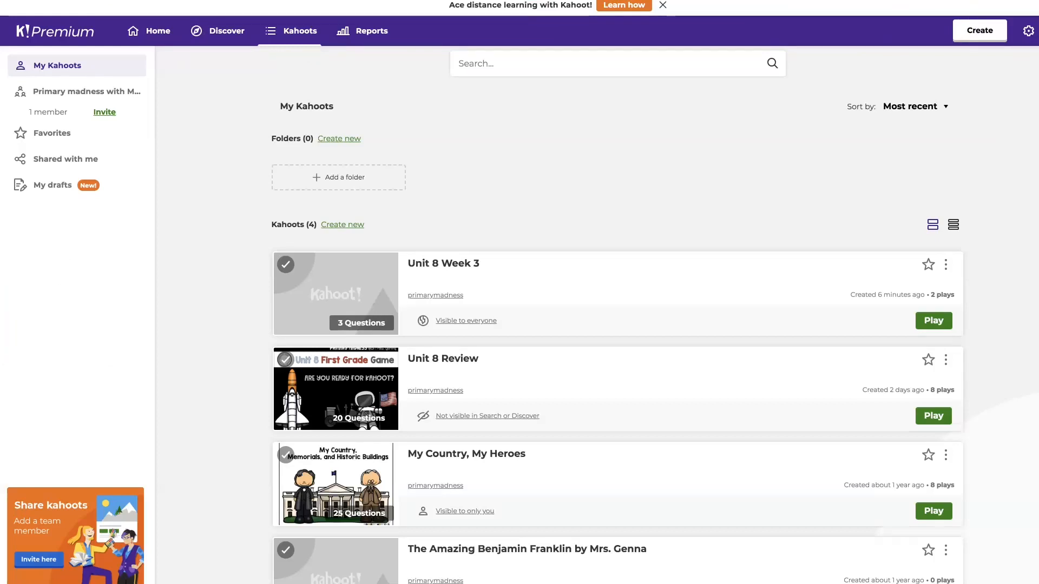
Step: Open the Unit 8 Week 3 kahoot from the Kahoots library for editing
{"action": "left_click", "coordinate": [57, 159]}
{"action": "left_click", "coordinate": [701, 275]}
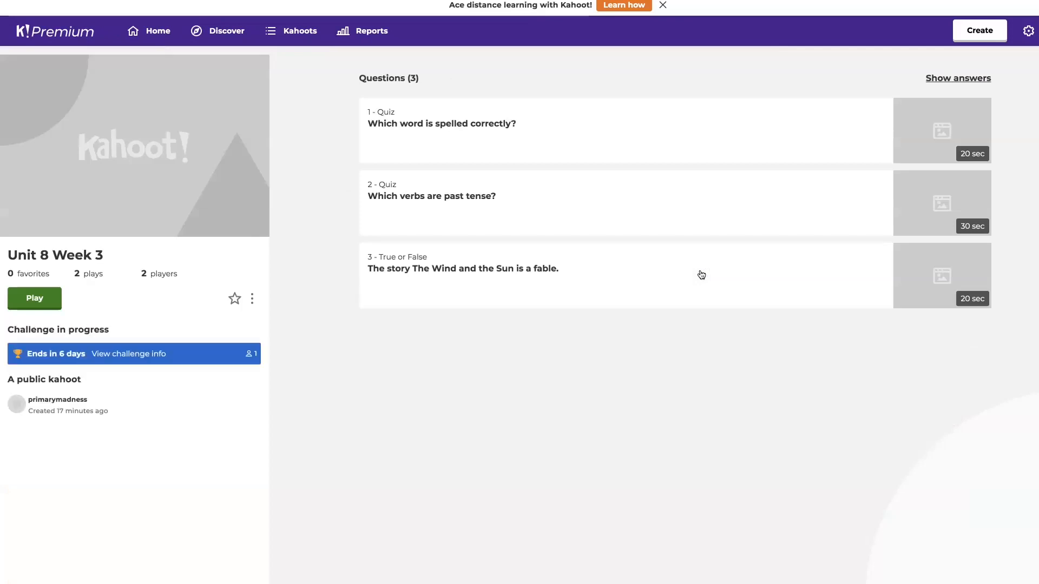
{"action": "left_click", "coordinate": [252, 299]}
{"action": "left_click", "coordinate": [232, 331]}
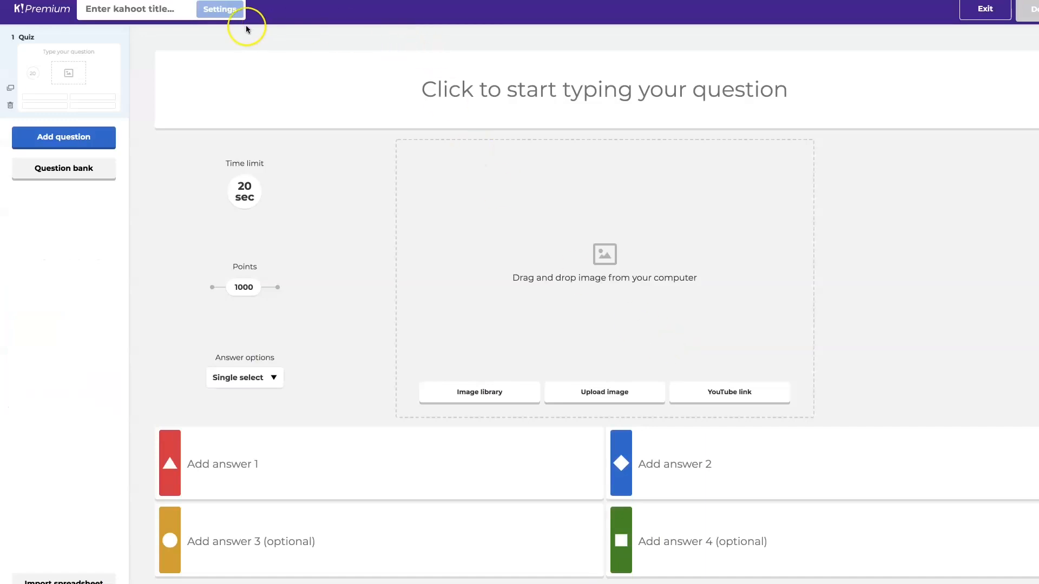
Step: Set the Unit 8 Week 3 kahoot's visibility to Only you and return to the Kahoots library
{"action": "left_click", "coordinate": [216, 9]}
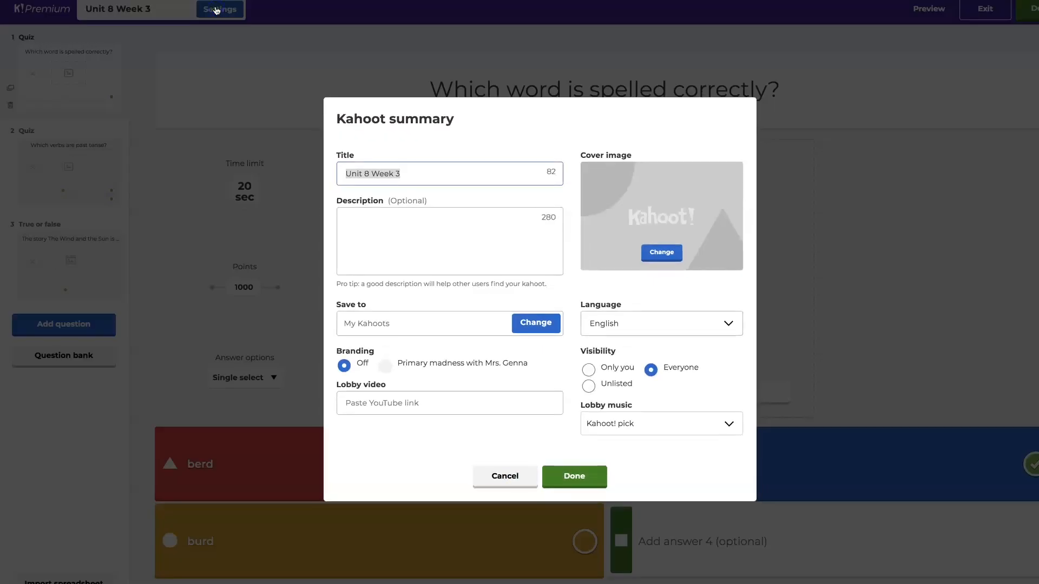
{"action": "left_click", "coordinate": [588, 370]}
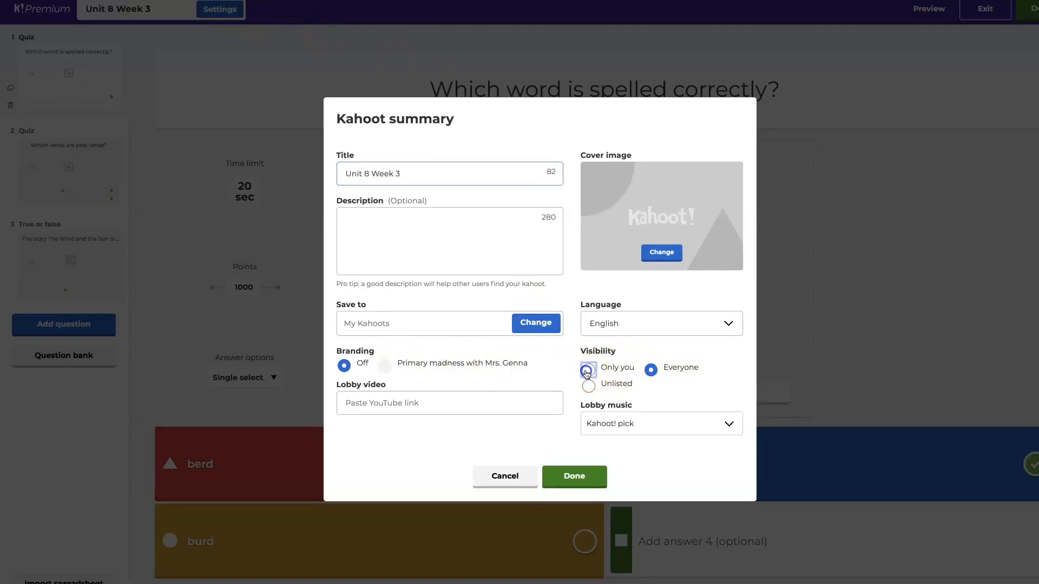
{"action": "left_click", "coordinate": [589, 387]}
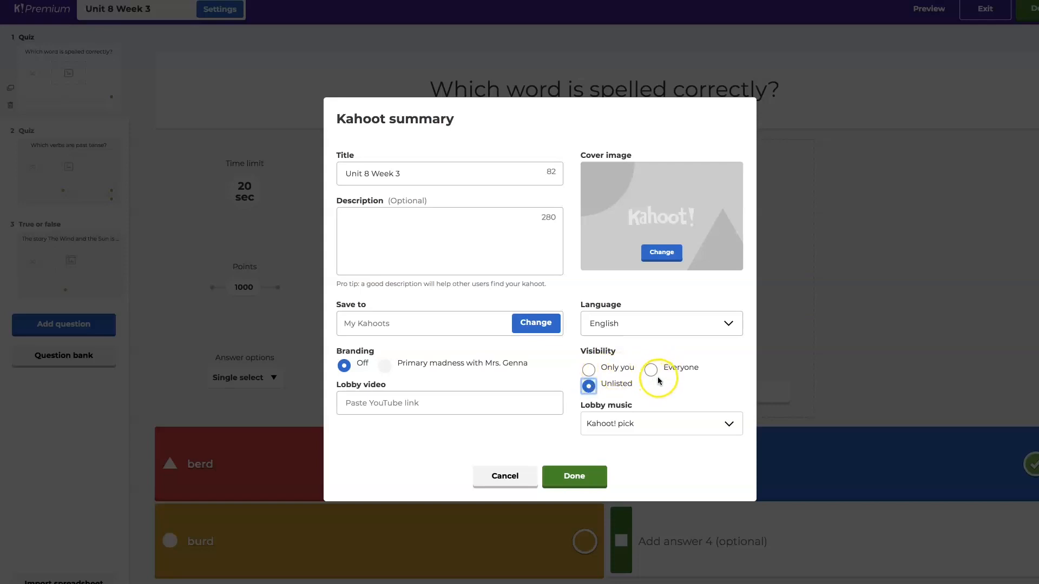
{"action": "left_click", "coordinate": [588, 370]}
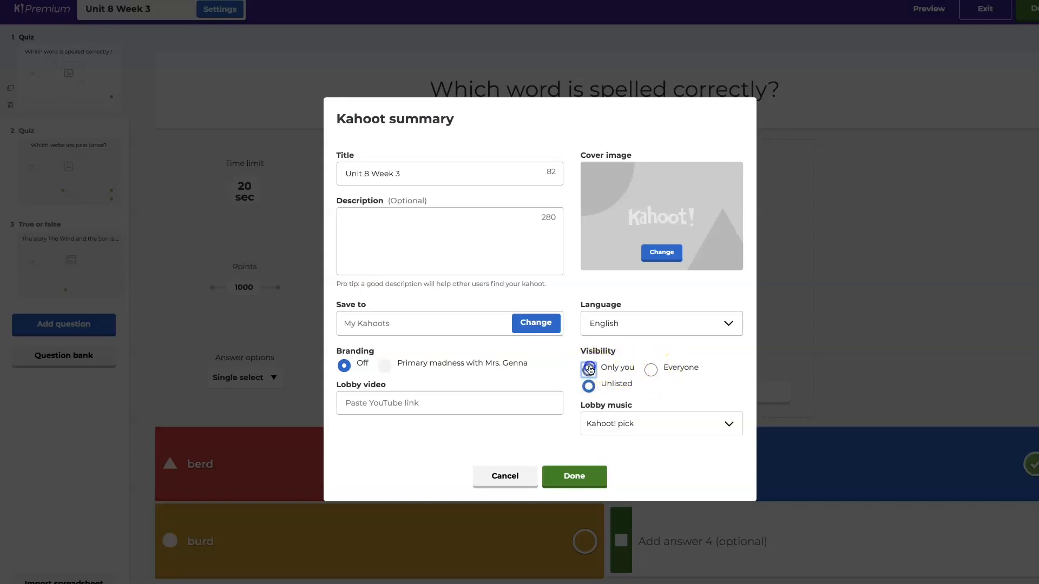
{"action": "left_click", "coordinate": [575, 476]}
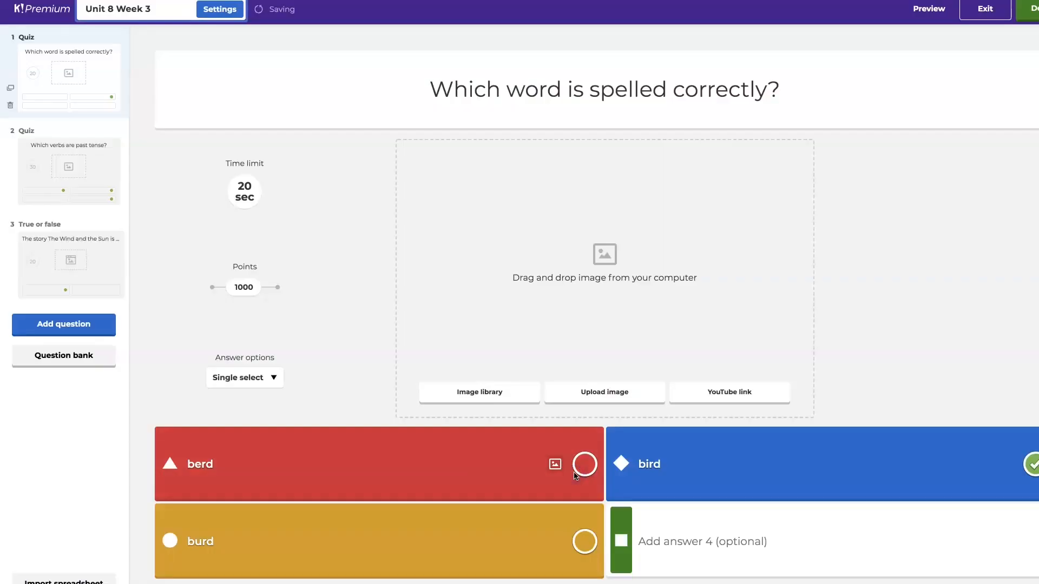
{"action": "left_click", "coordinate": [27, 14]}
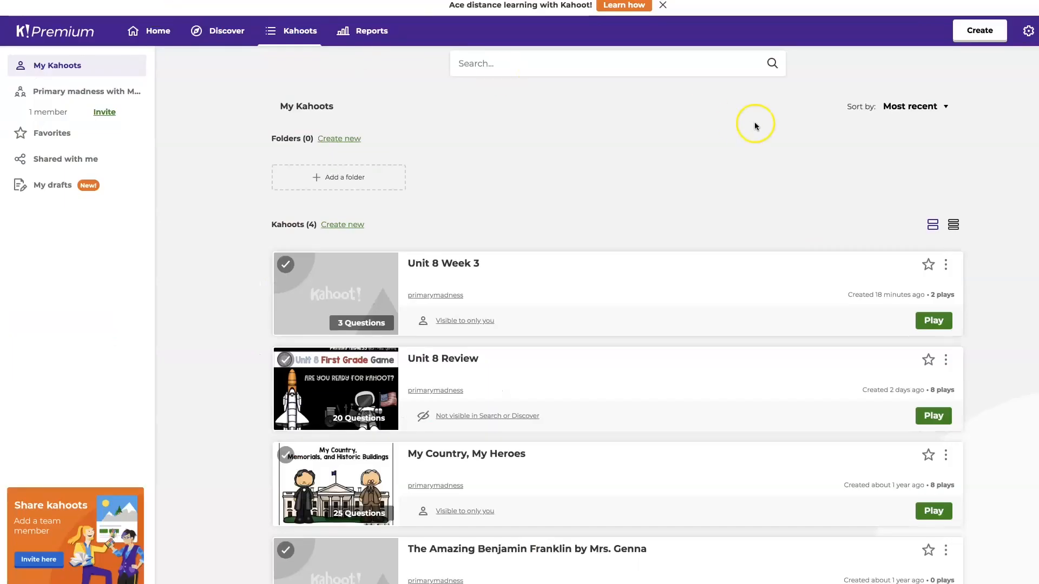
Step: View the sharing options for the Unit 8 Week 3 kahoot and go back without sharing it
{"action": "left_click", "coordinate": [945, 265]}
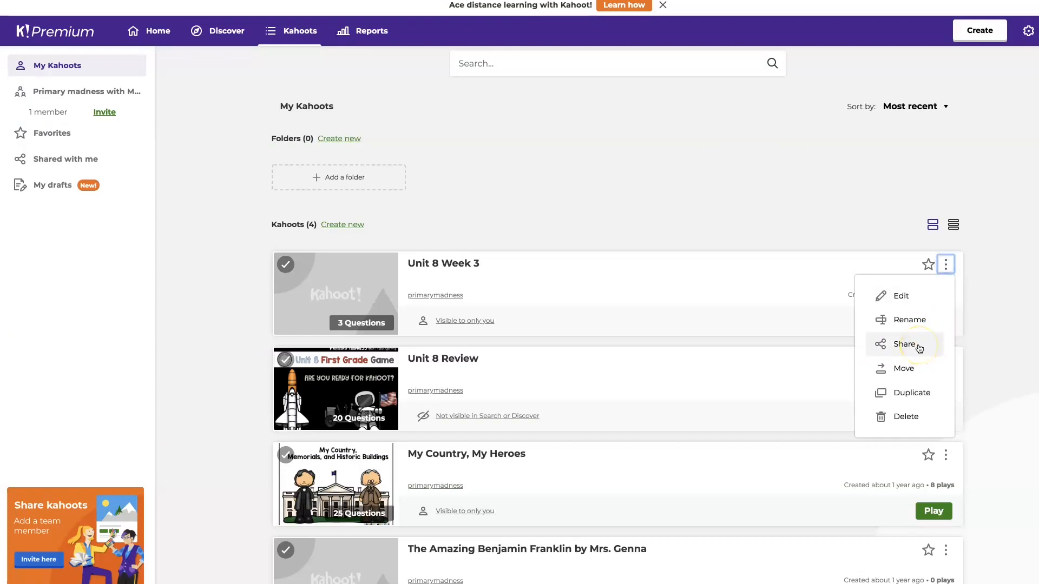
{"action": "left_click", "coordinate": [919, 348]}
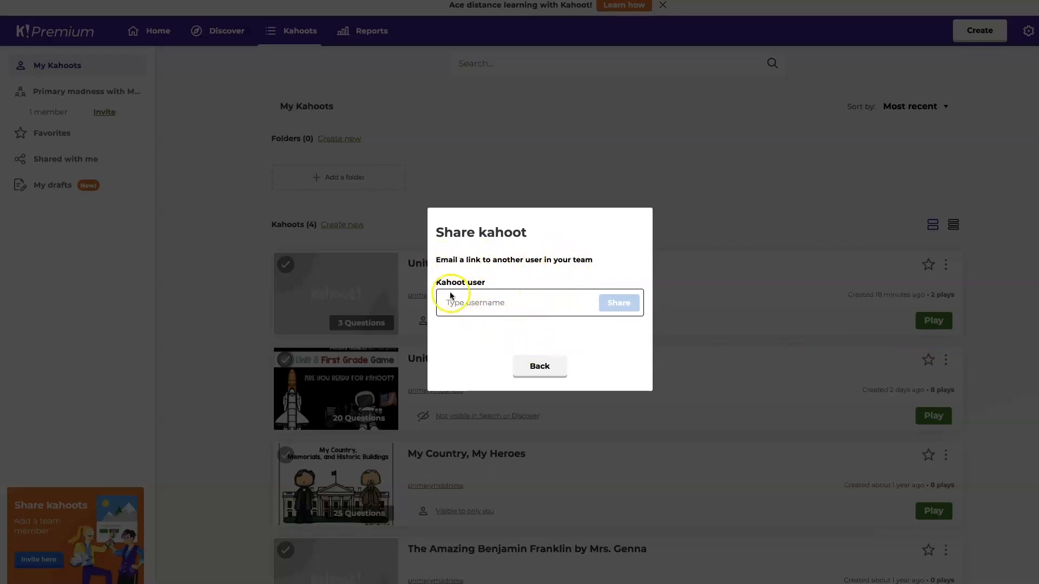
{"action": "left_click", "coordinate": [606, 157]}
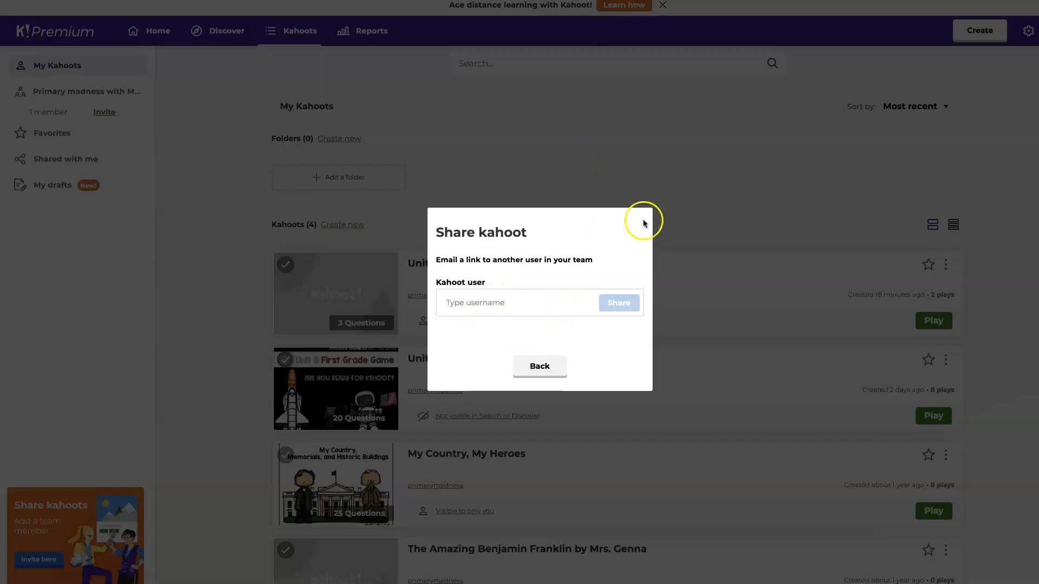
{"action": "left_click", "coordinate": [545, 367]}
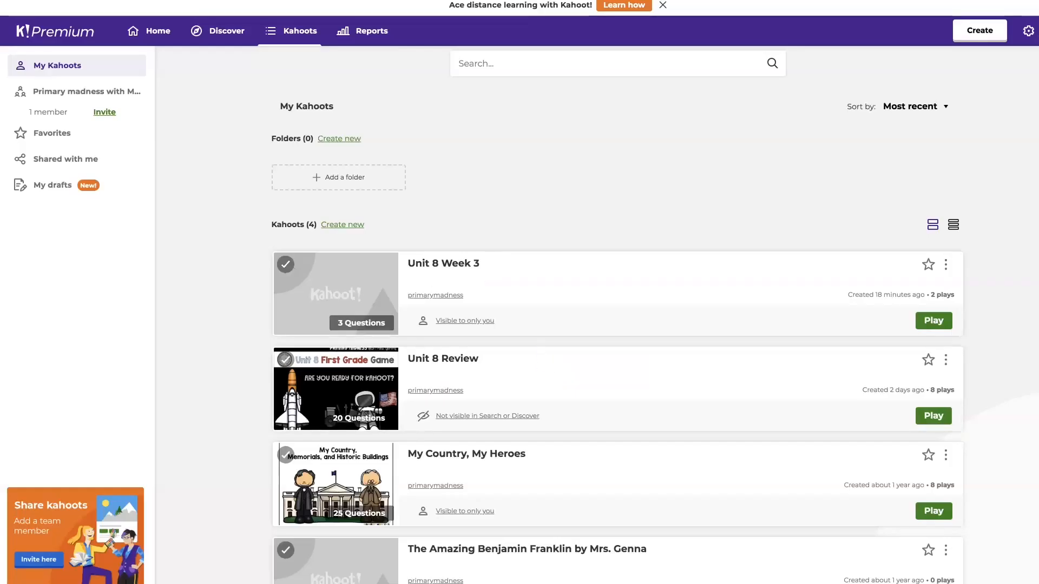